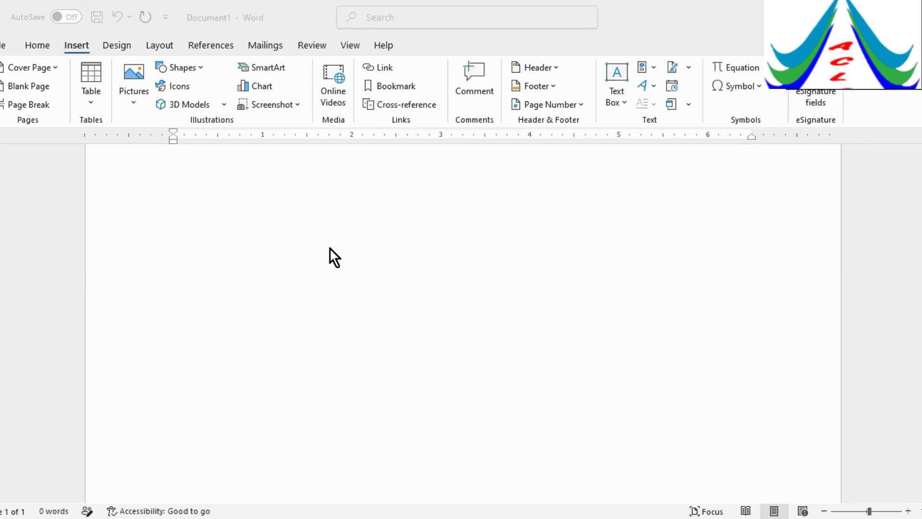
# Step: Draw a hollow circle (donut) shape about 2.19" wide near the middle of the blank page
pyautogui.click(81, 45)
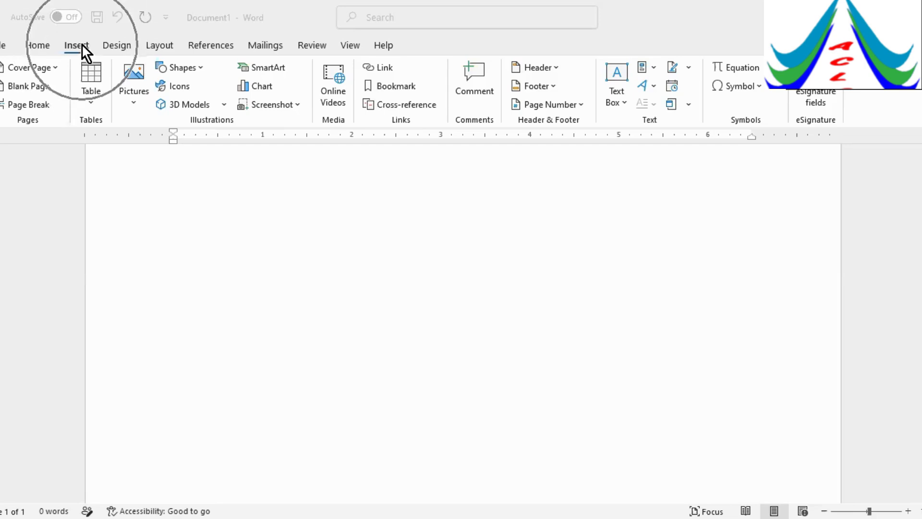
pyautogui.click(197, 67)
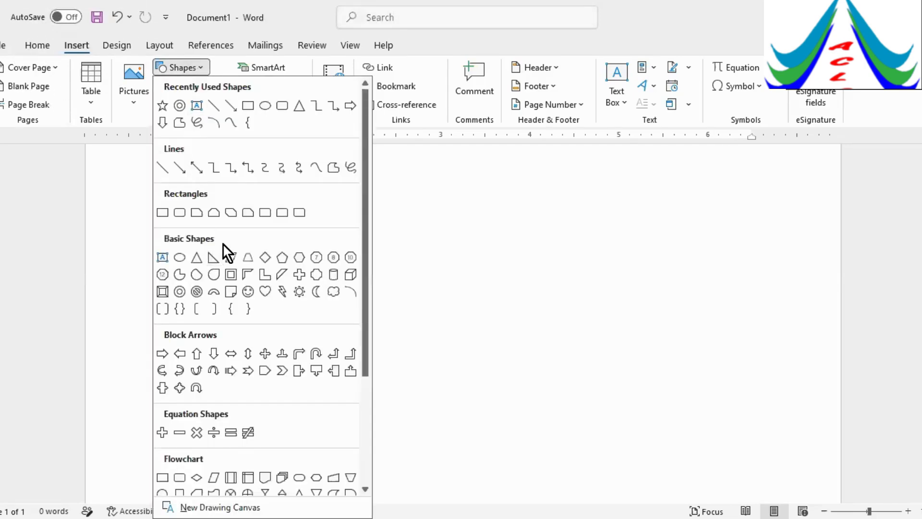
pyautogui.click(179, 291)
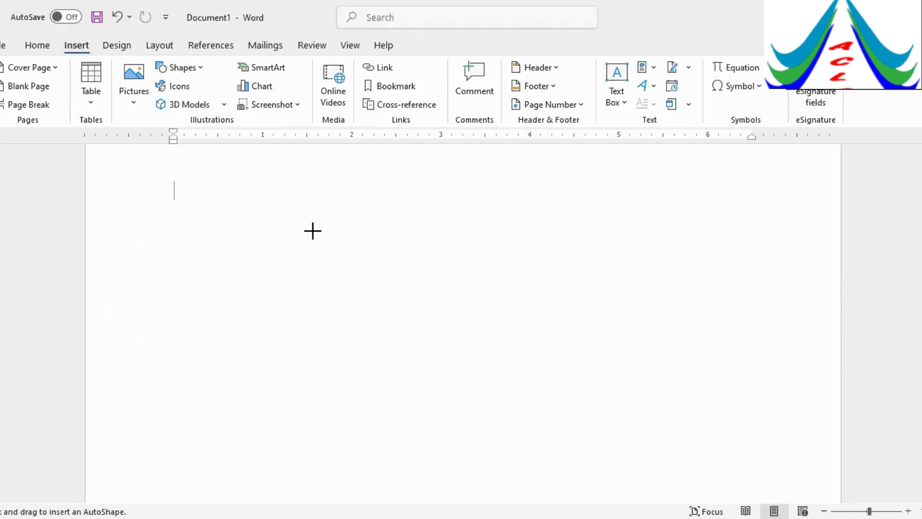
pyautogui.moveTo(304, 220); pyautogui.dragTo(500, 416)
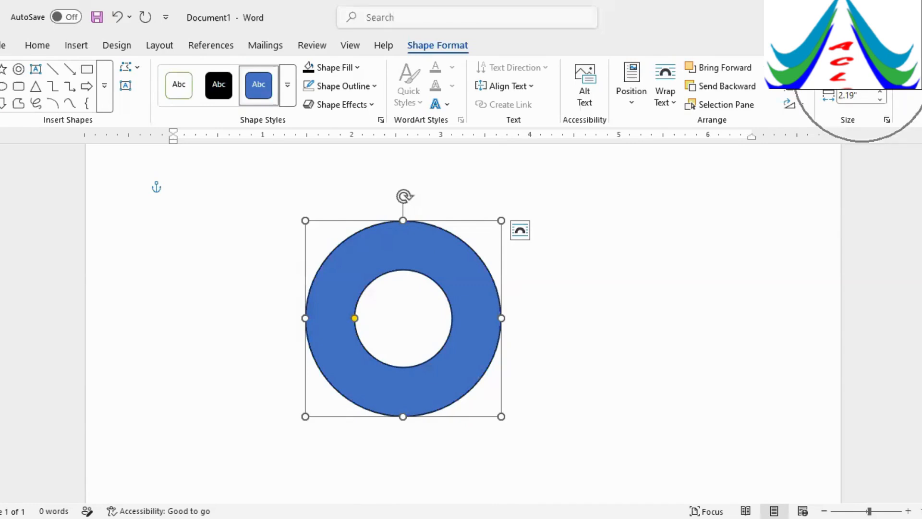
# Step: Resize the donut shape to 3" high and 3" wide
pyautogui.click(519, 231)
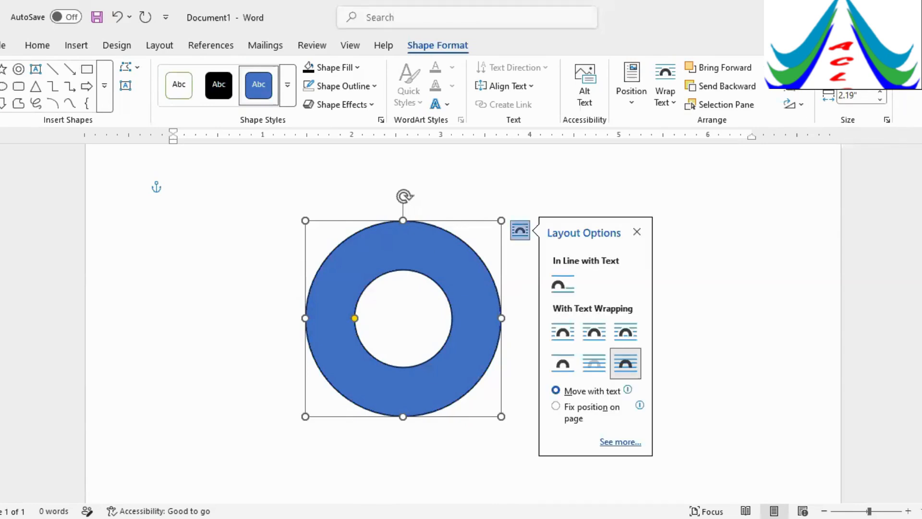
pyautogui.click(861, 97)
pyautogui.moveTo(866, 98); pyautogui.dragTo(834, 96)
pyautogui.write('3')
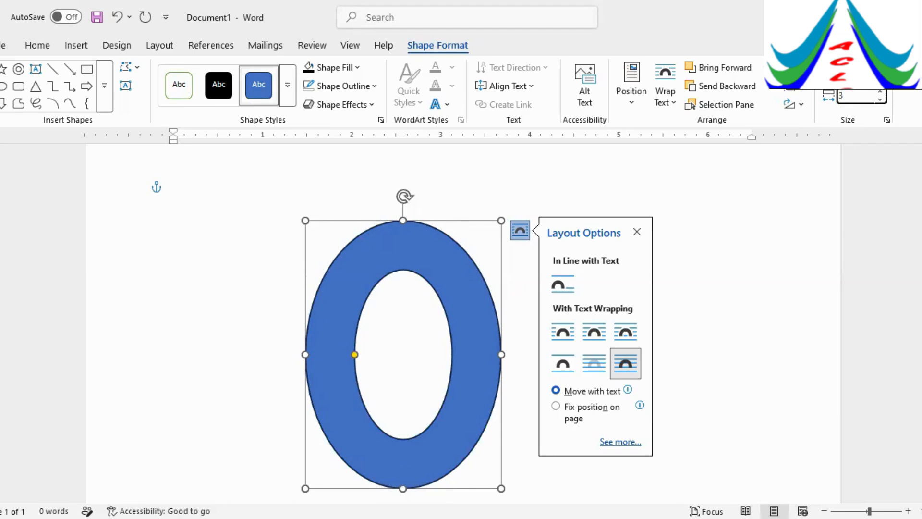
pyautogui.press('Return')
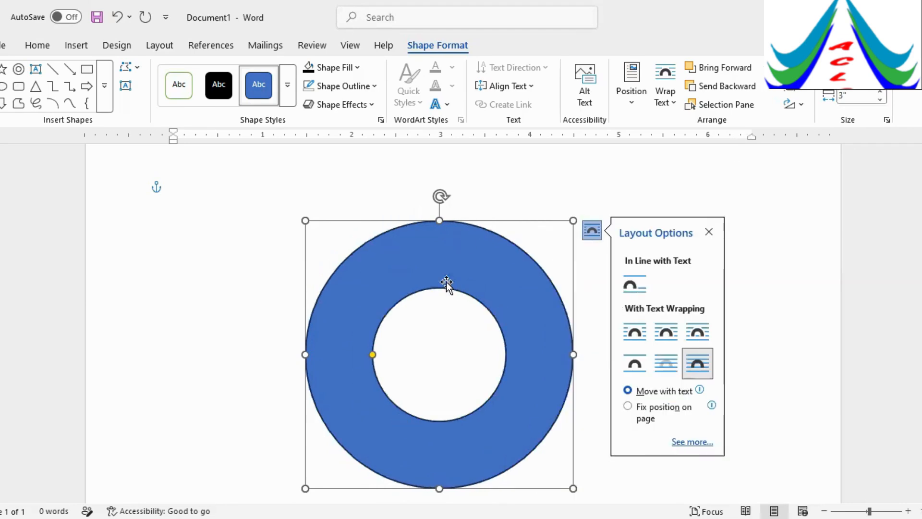
# Step: Enlarge the donut's inner circle to narrow the ring, and set the shape to no fill
pyautogui.click(372, 356)
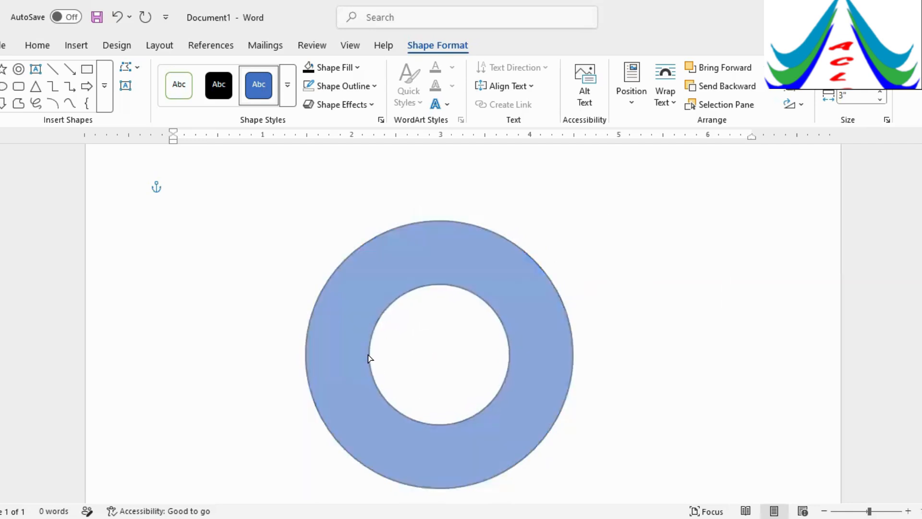
pyautogui.moveTo(370, 357); pyautogui.dragTo(347, 363)
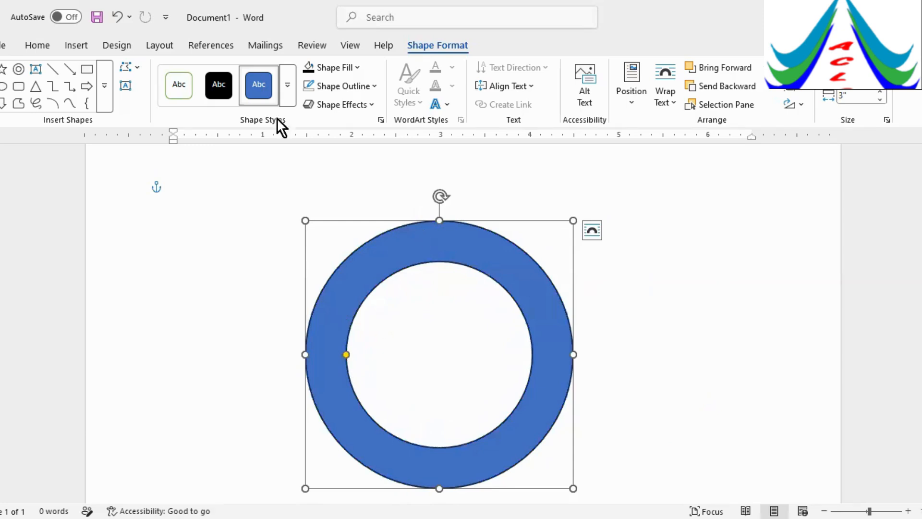
pyautogui.click(355, 71)
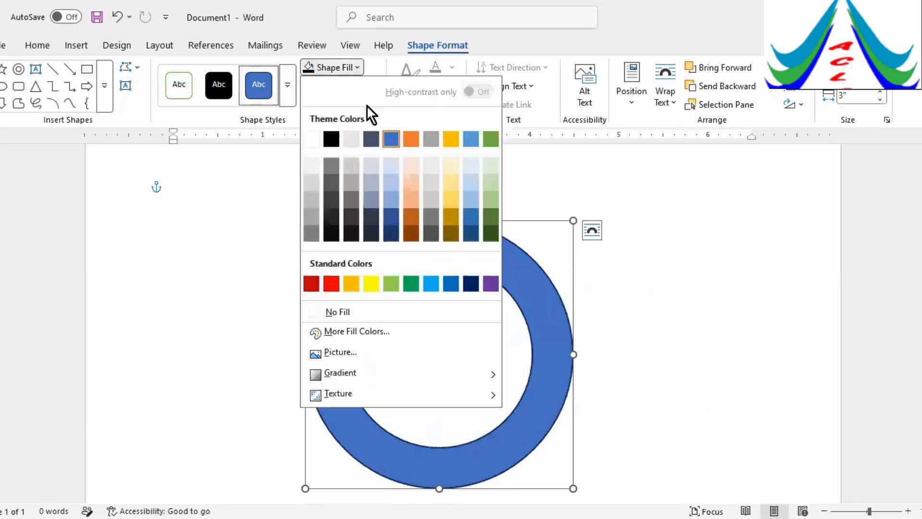
pyautogui.click(333, 311)
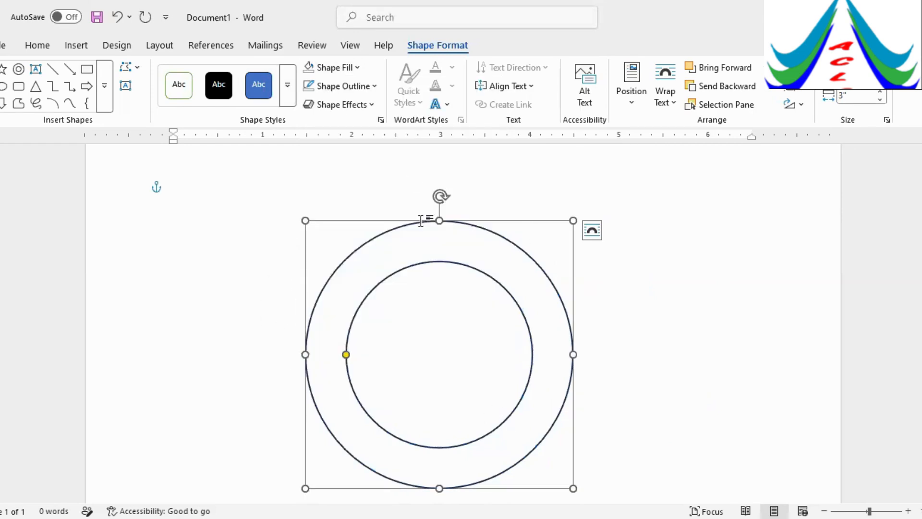
# Step: Format the ring's outline as a solid black line with a width of 2.5 pt
pyautogui.click(374, 86)
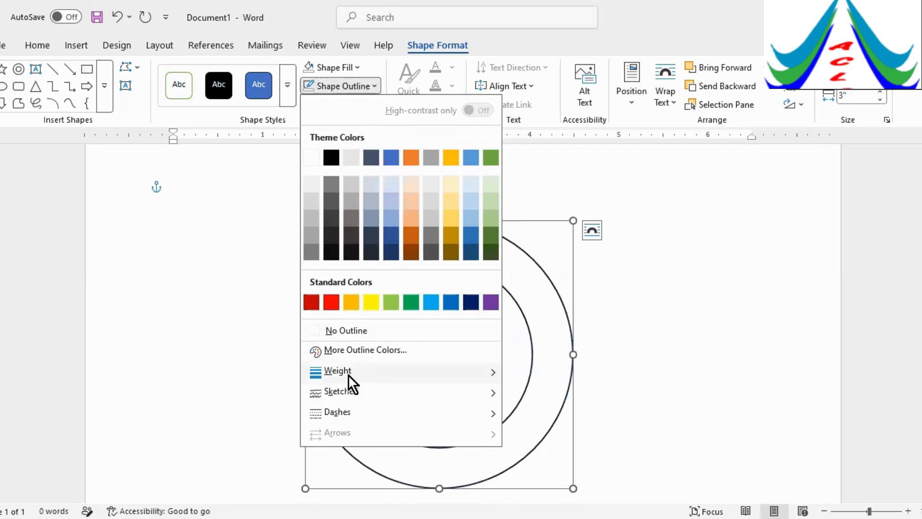
pyautogui.moveTo(347, 375)
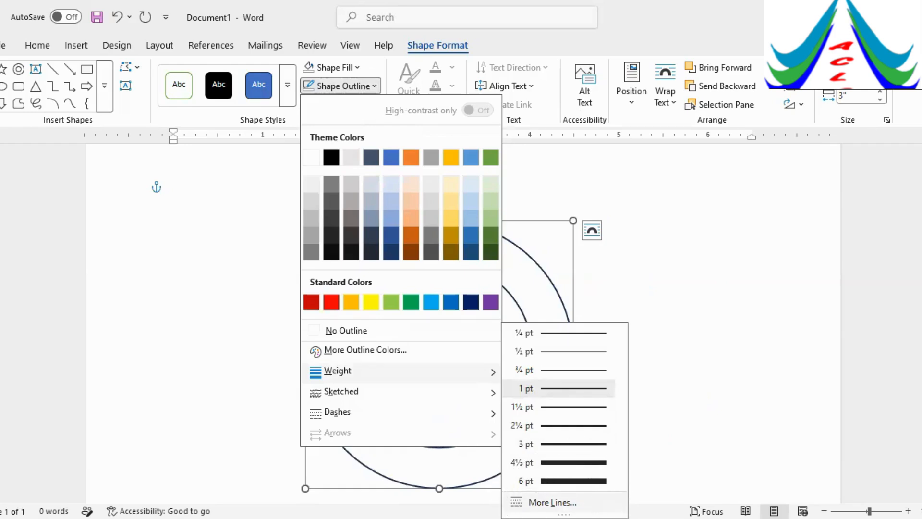
pyautogui.click(570, 493)
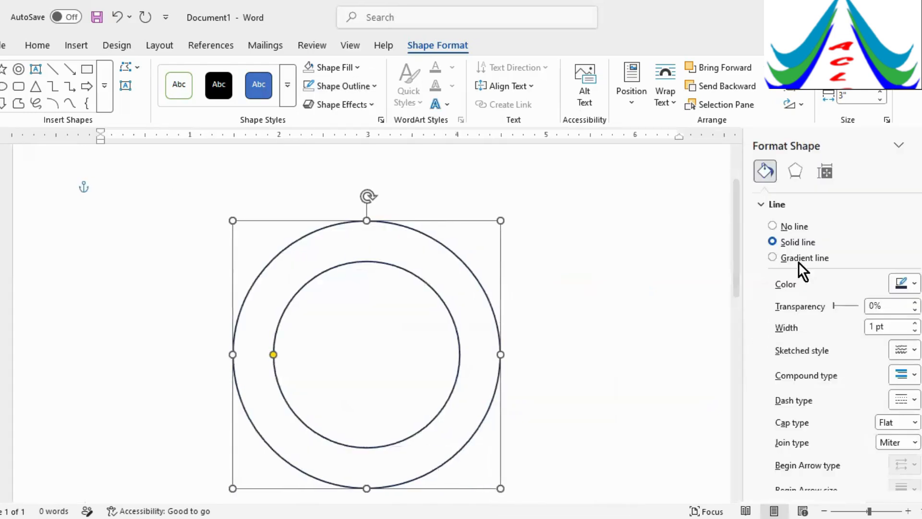
pyautogui.moveTo(741, 196); pyautogui.dragTo(722, 218)
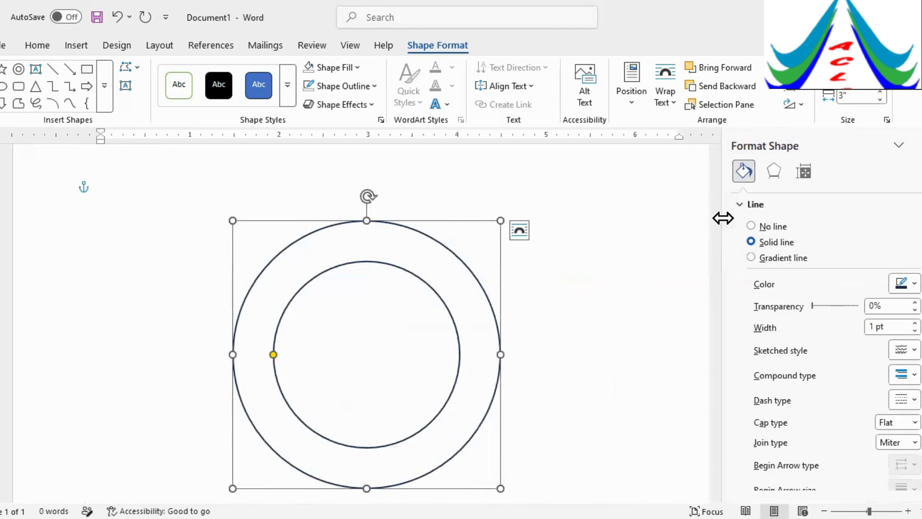
pyautogui.click(913, 285)
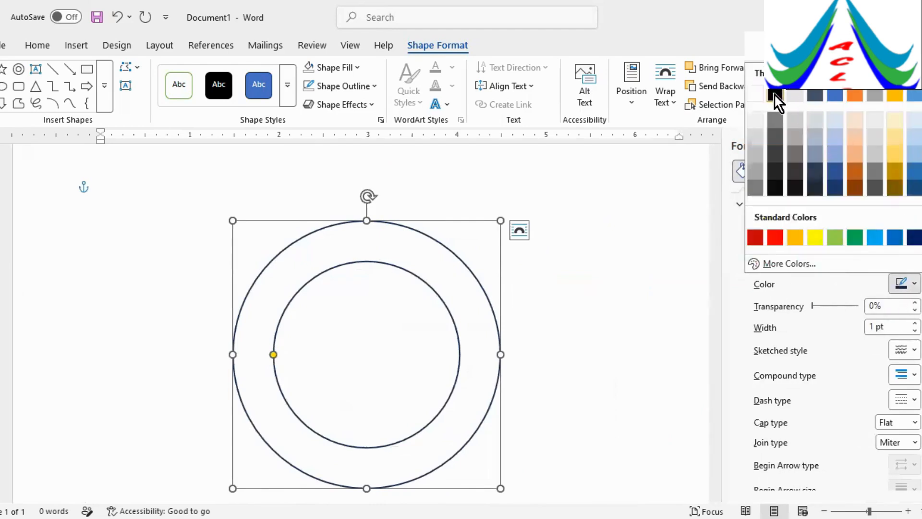
pyautogui.click(774, 94)
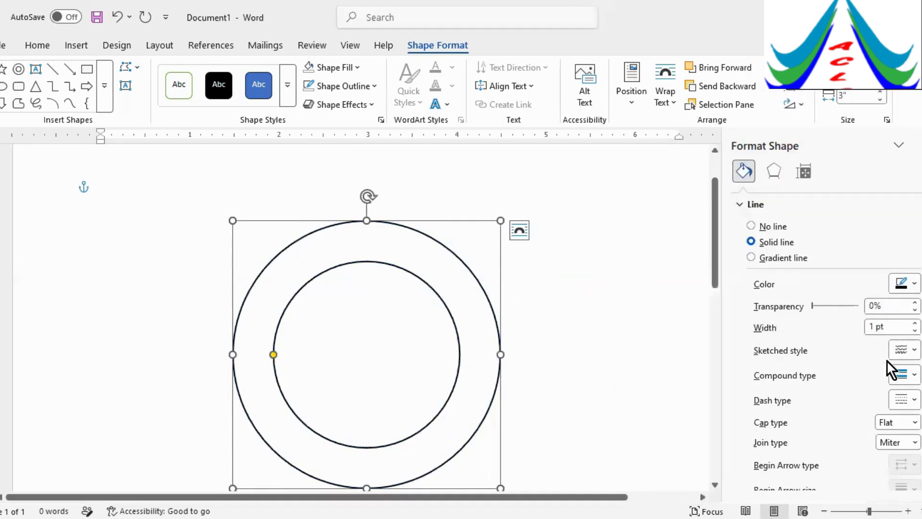
pyautogui.click(914, 324)
pyautogui.click(915, 324)
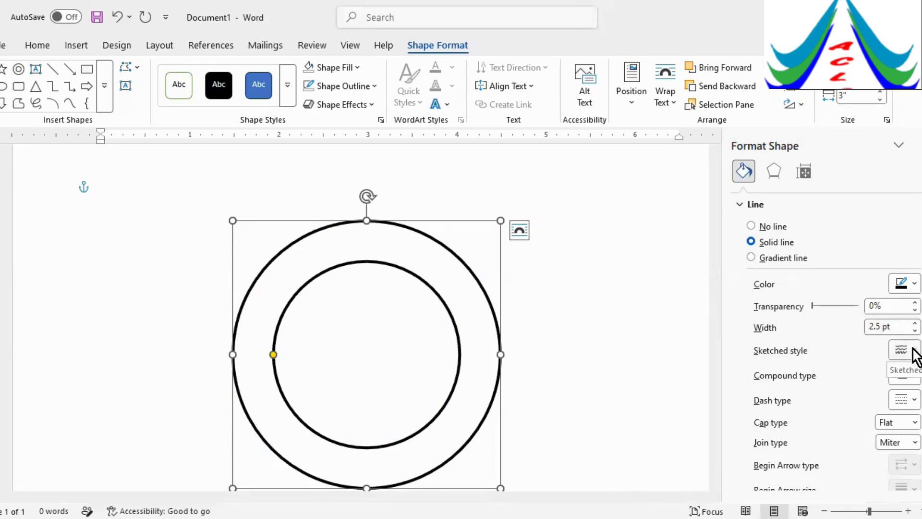
# Step: Change the ring's outline to the thick-thin compound type with a width of 3.5 pt, and close the shape formatting options
pyautogui.click(915, 379)
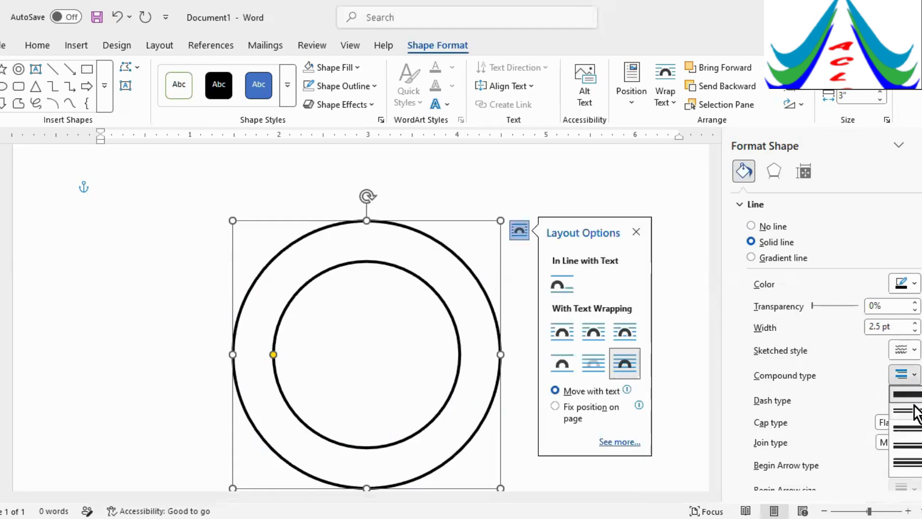
pyautogui.click(906, 427)
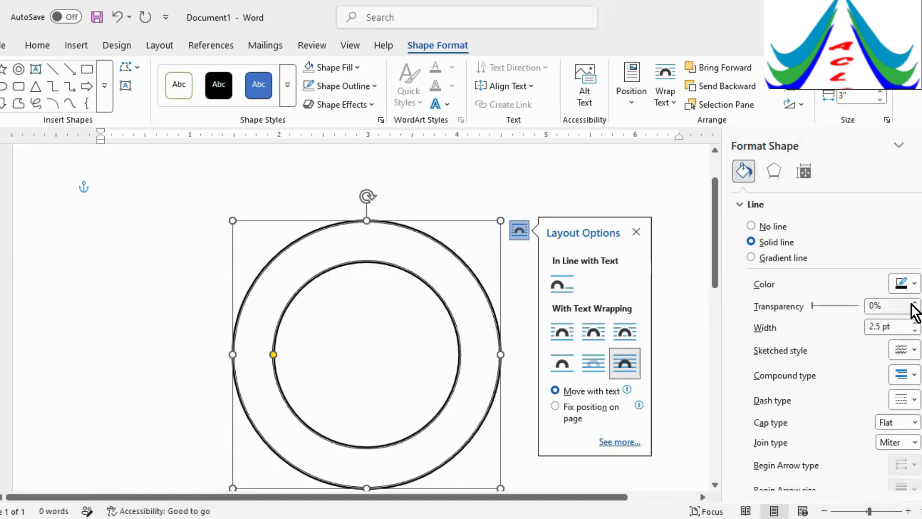
pyautogui.click(914, 324)
pyautogui.click(914, 323)
pyautogui.click(914, 324)
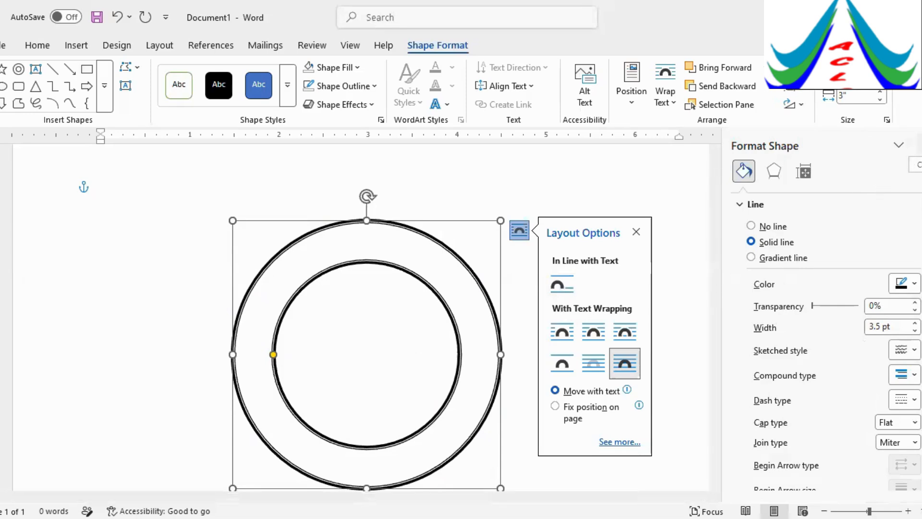
pyautogui.click(919, 145)
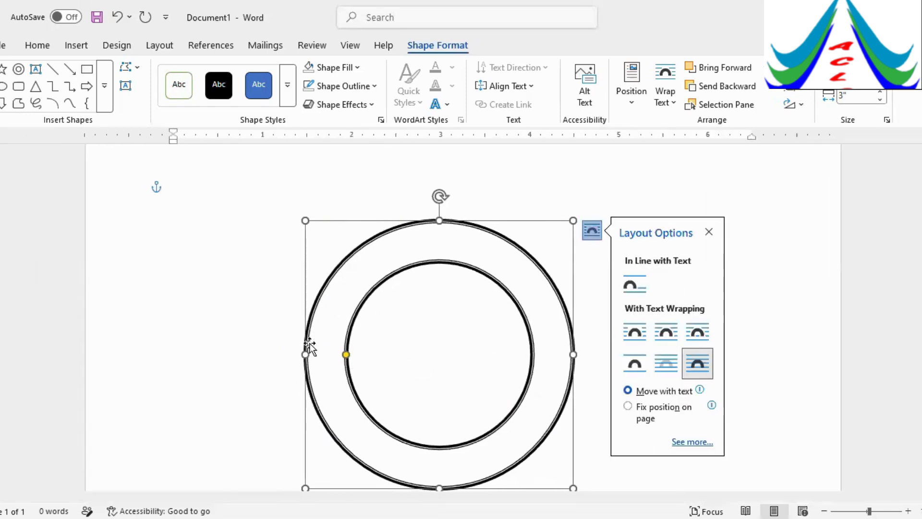
# Step: Insert a Simple Text Box and position it over the upper part of the ring
pyautogui.scroll(-1, 530, 326)
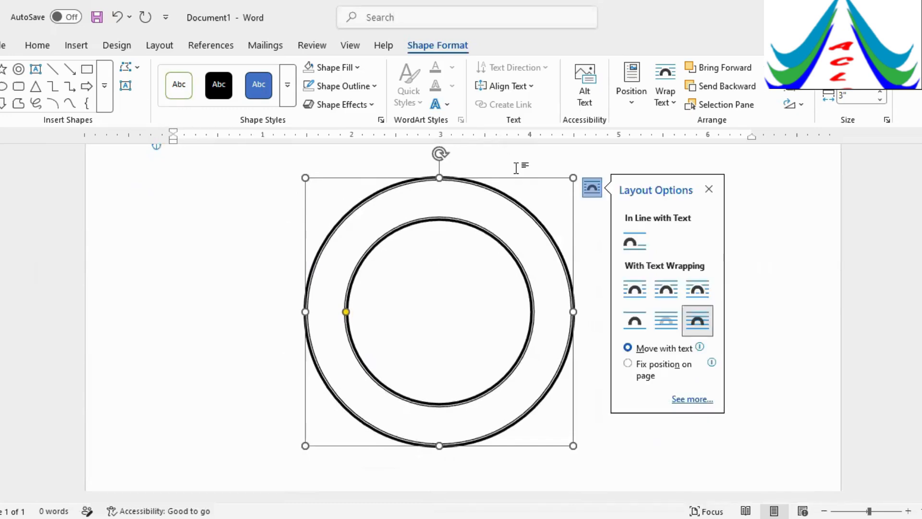
pyautogui.click(82, 44)
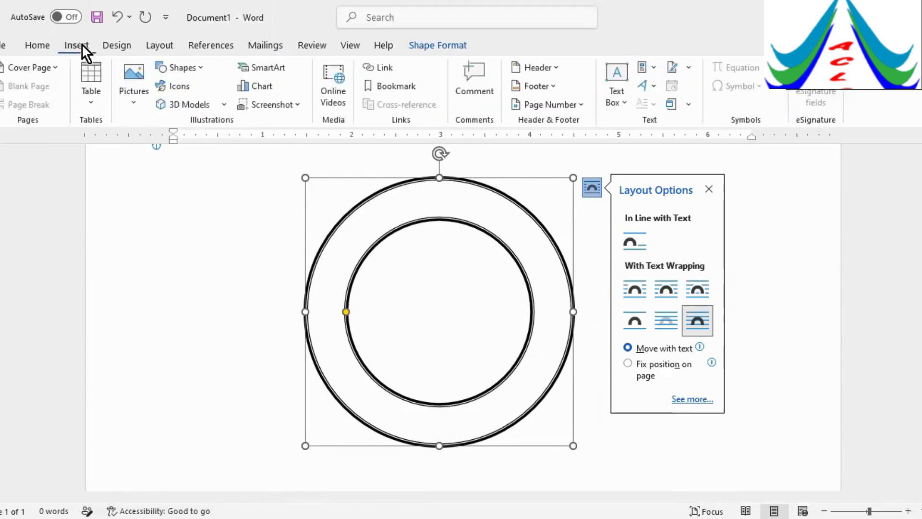
pyautogui.click(617, 74)
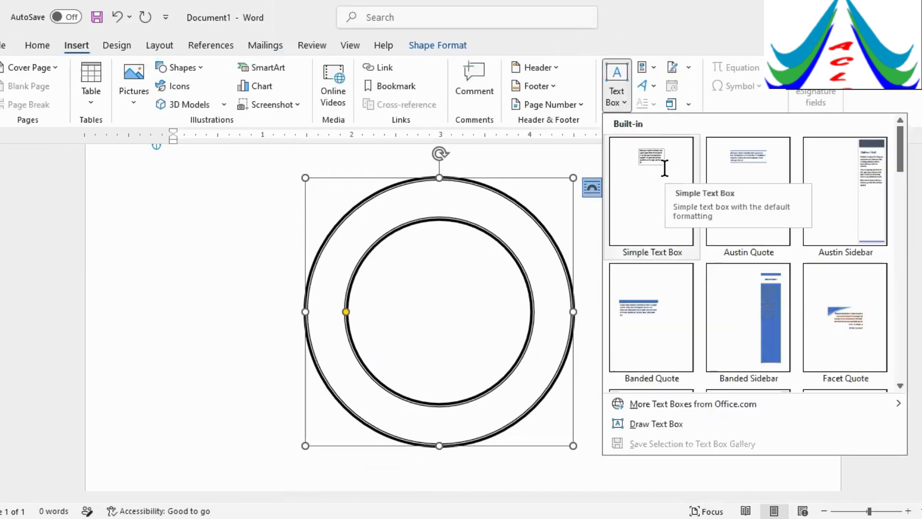
pyautogui.click(664, 169)
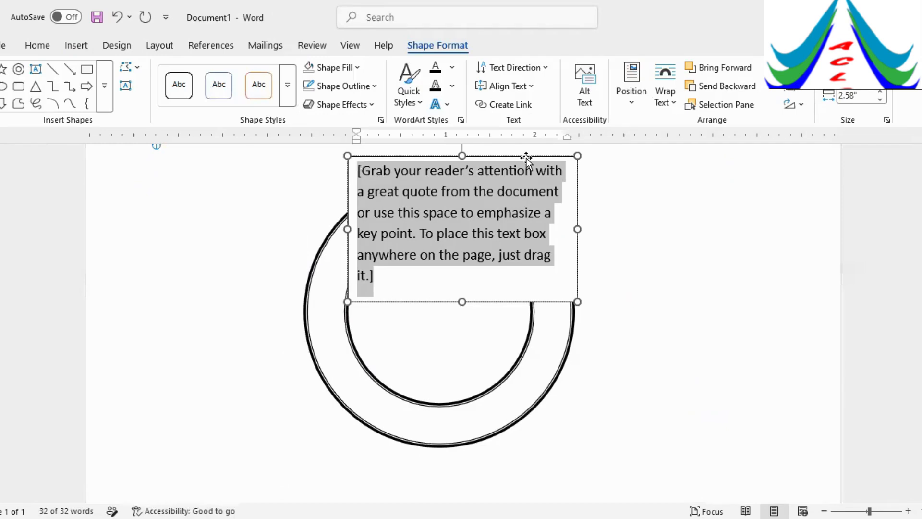
pyautogui.moveTo(527, 159); pyautogui.dragTo(500, 171)
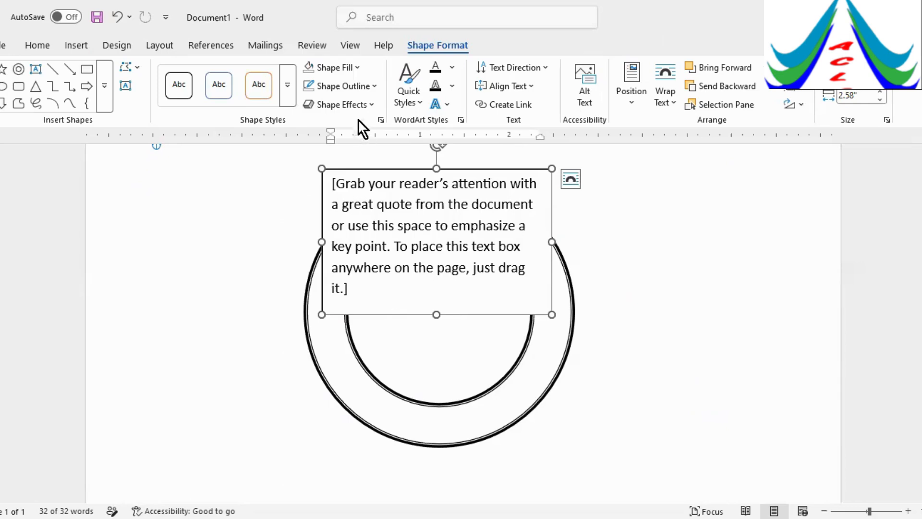
# Step: Remove the fill and the outline from the text box
pyautogui.click(352, 67)
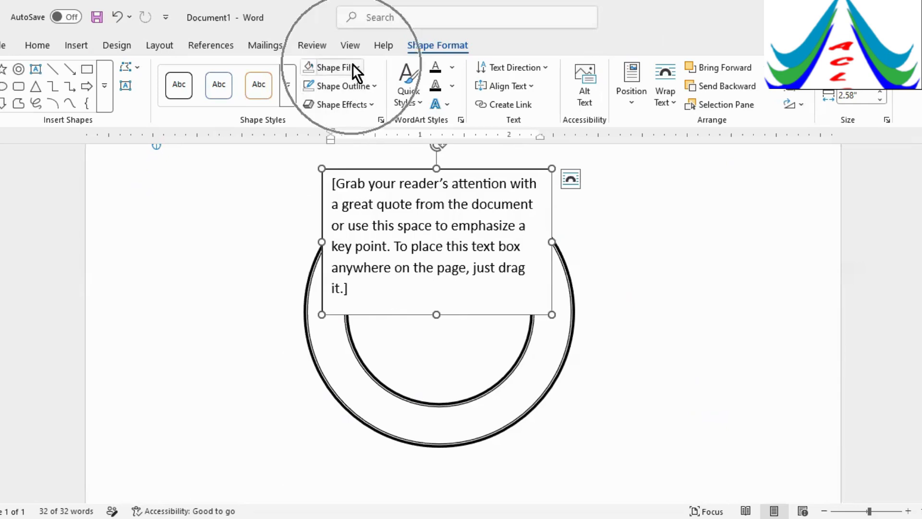
pyautogui.press('ctrl')
pyautogui.click(355, 69)
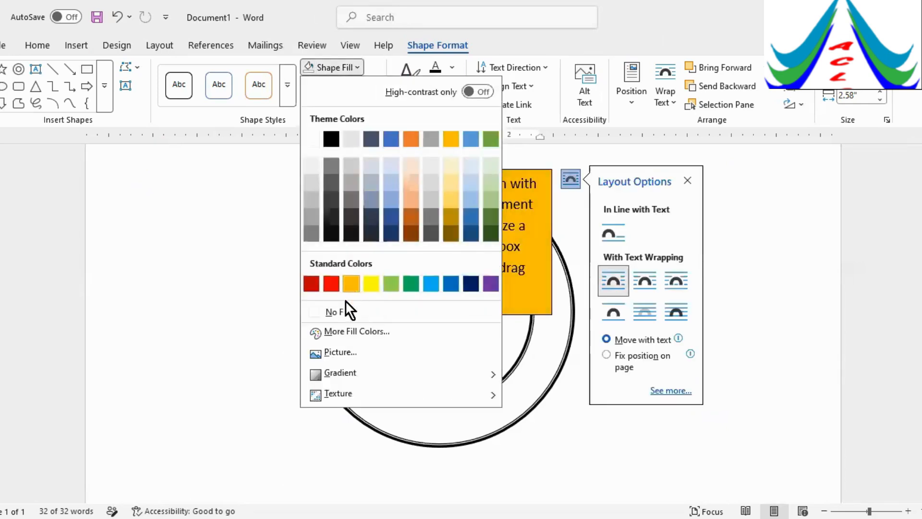
pyautogui.click(338, 312)
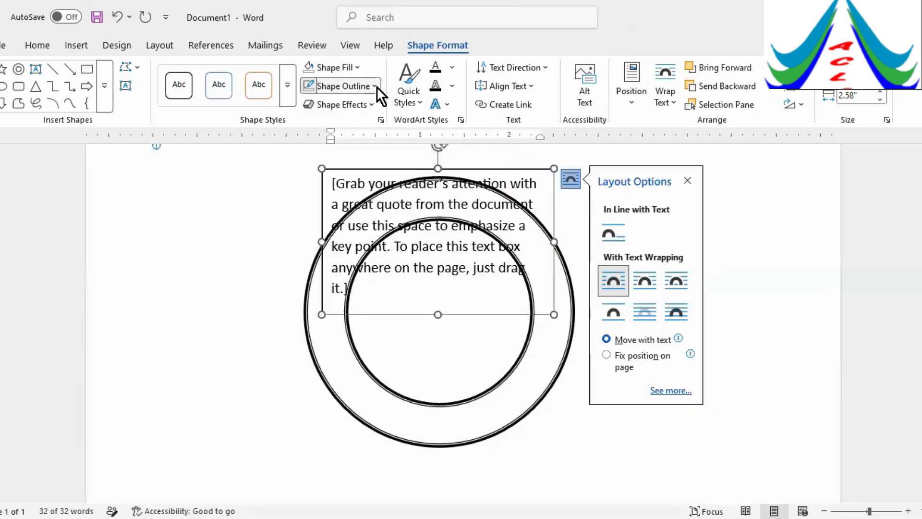
pyautogui.click(376, 86)
pyautogui.click(346, 330)
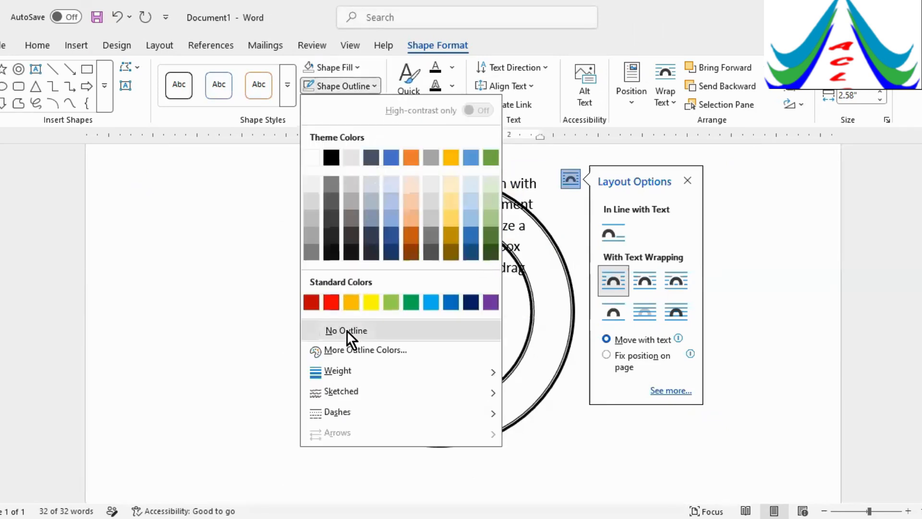
# Step: Replace the text box's placeholder text with "AMBLE COMPUTER CENTER"
pyautogui.click(352, 289)
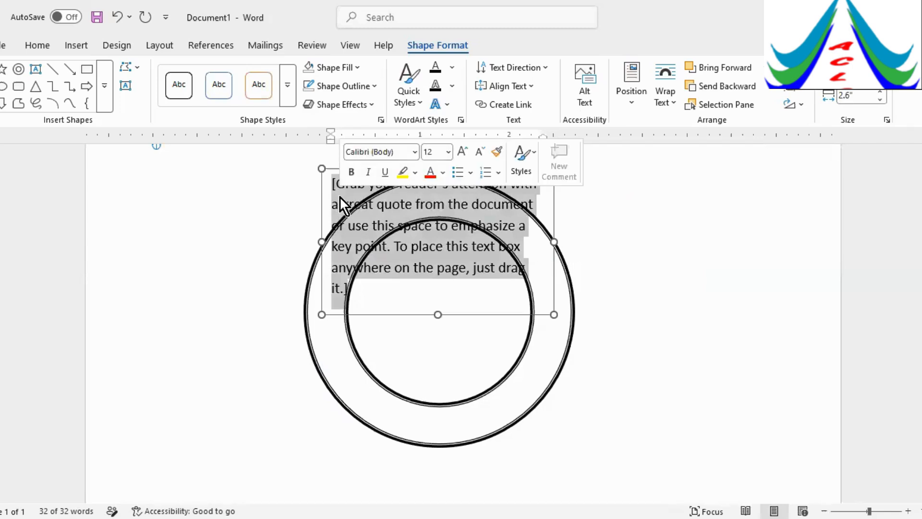
pyautogui.write('A')
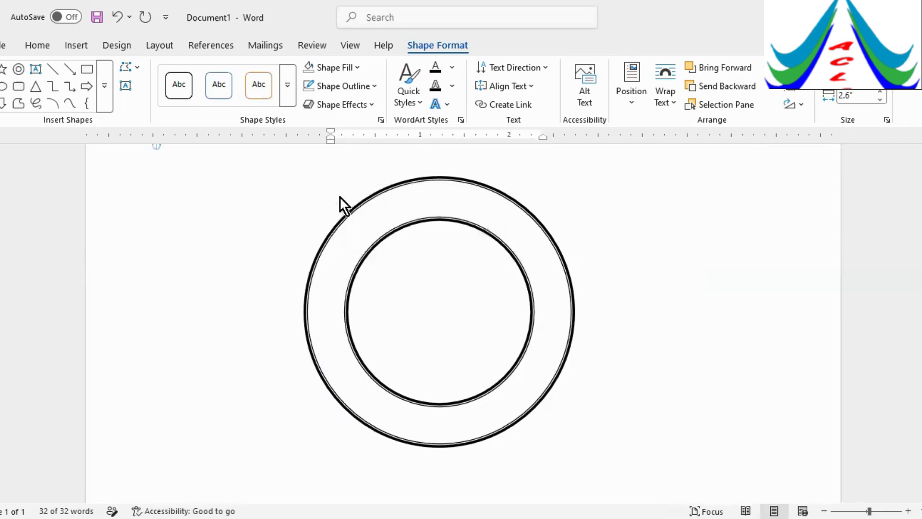
pyautogui.write('MBLE COMPU')
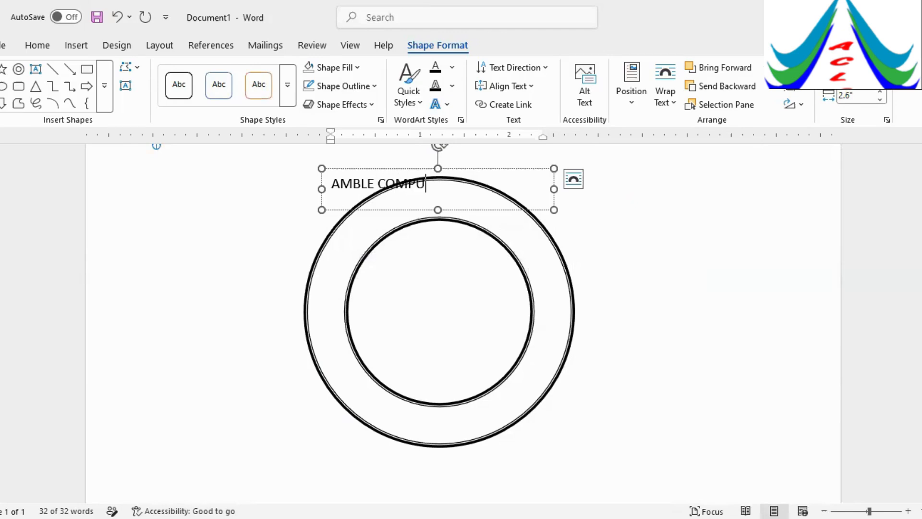
pyautogui.write('TER CENTER')
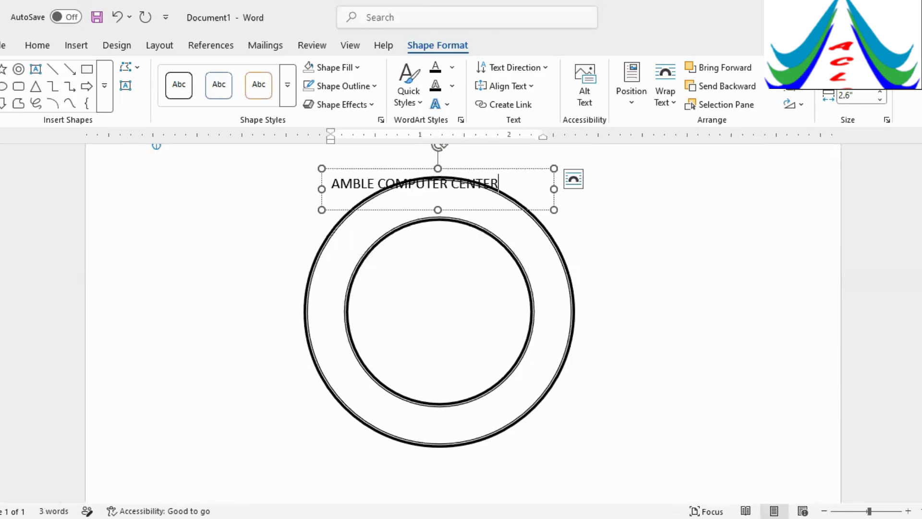
# Step: Increase the font size of the "AMBLE COMPUTER CENTER" text to 22
pyautogui.click(513, 171)
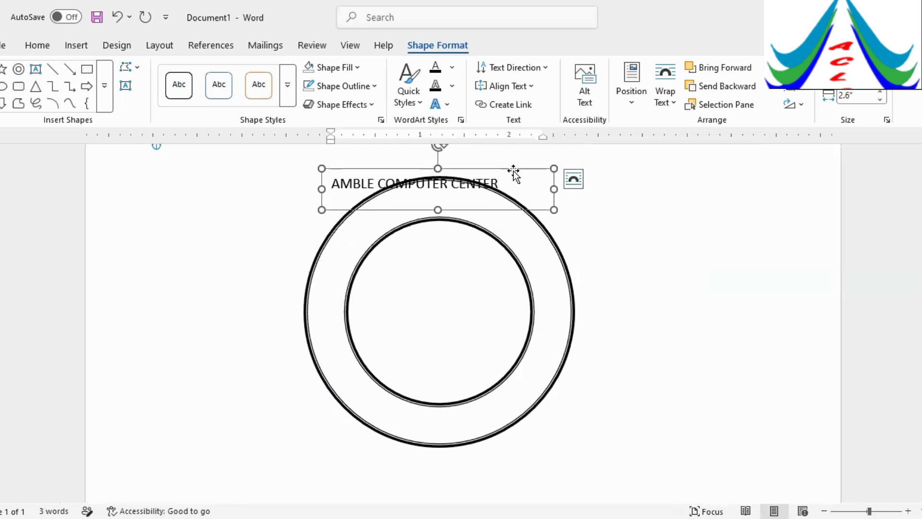
pyautogui.click(47, 44)
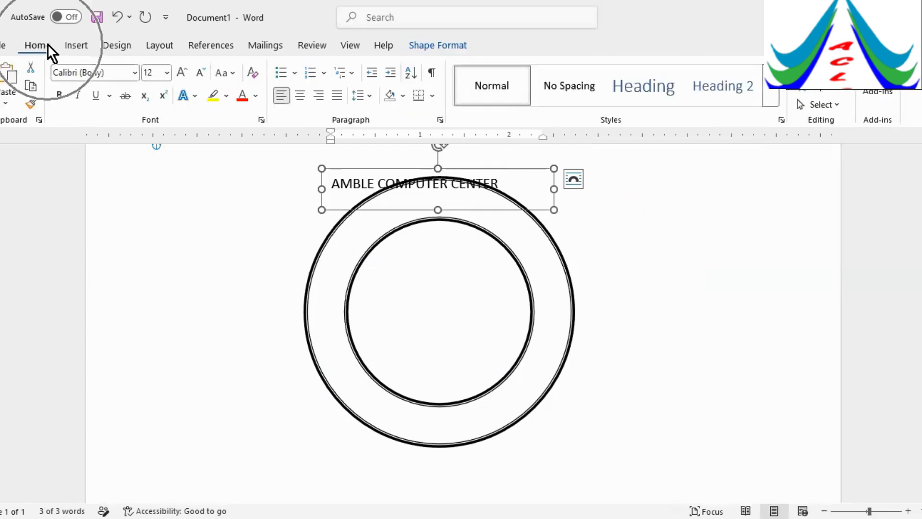
pyautogui.click(182, 73)
pyautogui.click(183, 73)
pyautogui.click(183, 73)
pyautogui.click(183, 73)
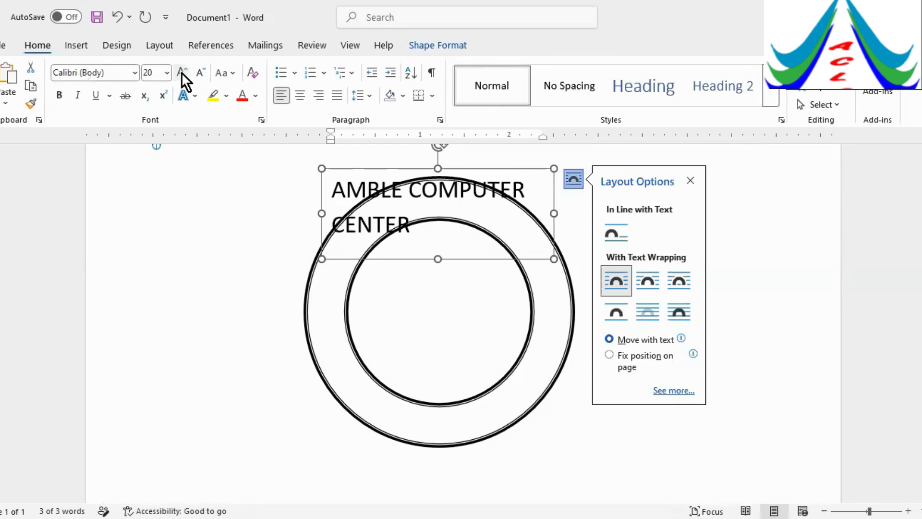
pyautogui.click(183, 75)
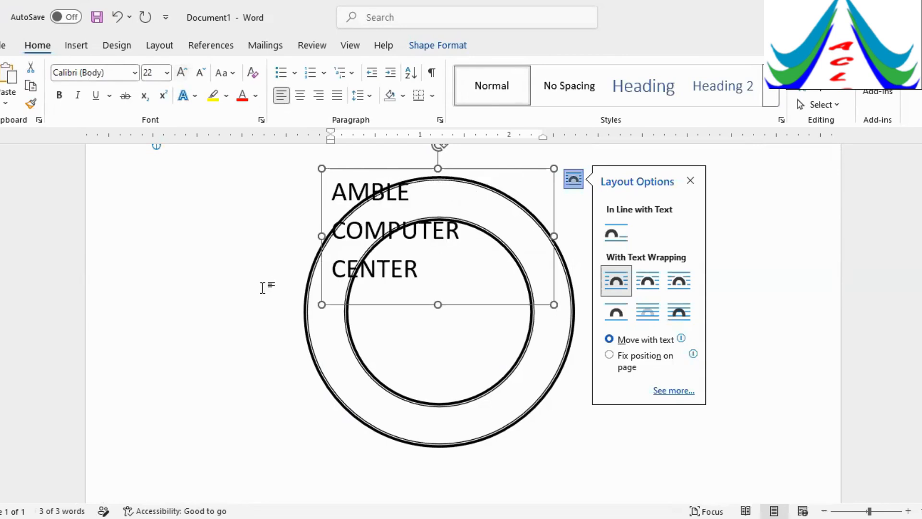
# Step: Move and enlarge the text box to match the ring's outer bounds, making it 3" wide
pyautogui.click(481, 173)
pyautogui.moveTo(480, 176); pyautogui.dragTo(480, 181)
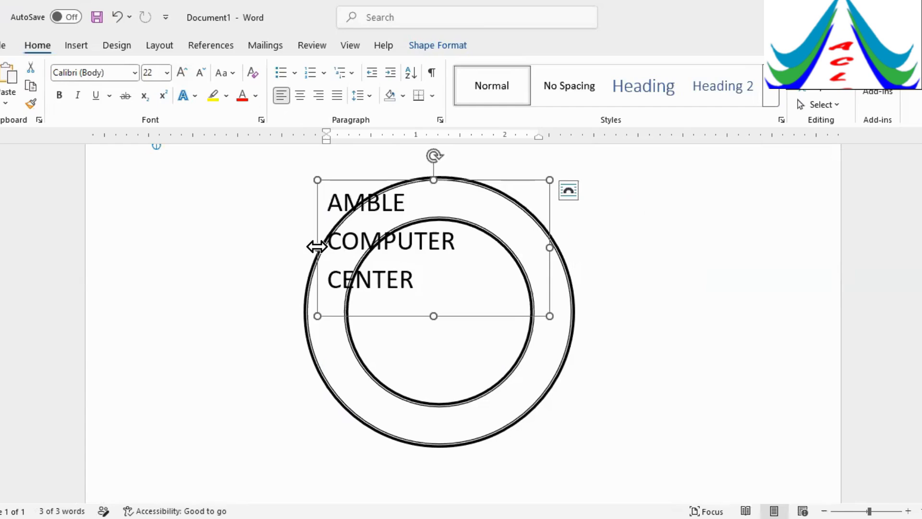
pyautogui.moveTo(316, 247); pyautogui.dragTo(306, 254)
pyautogui.moveTo(552, 228); pyautogui.dragTo(571, 227)
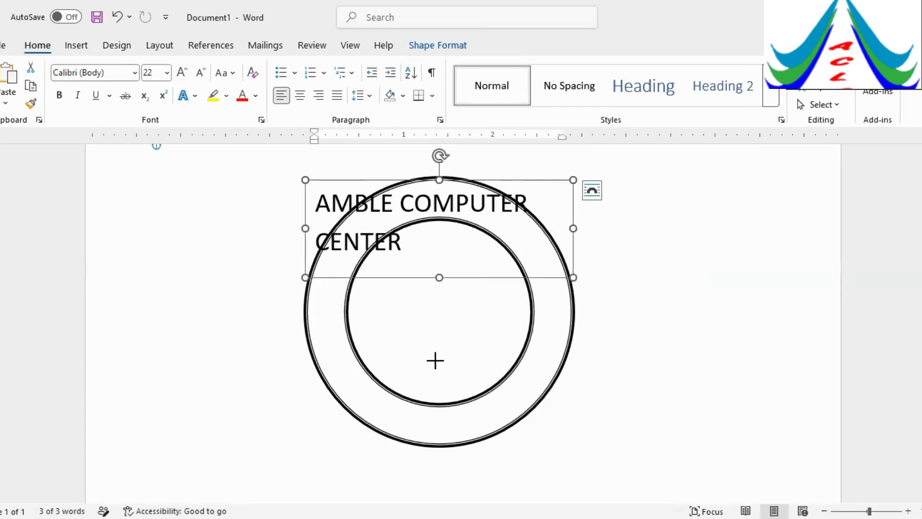
pyautogui.moveTo(421, 447); pyautogui.dragTo(417, 444)
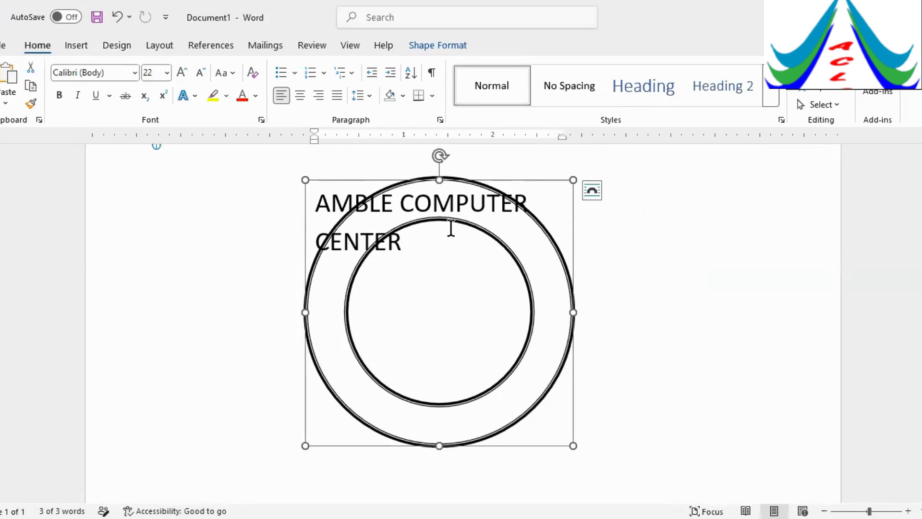
# Step: Apply the upward Arch transform from the Follow Path text effects to the text box
pyautogui.click(429, 45)
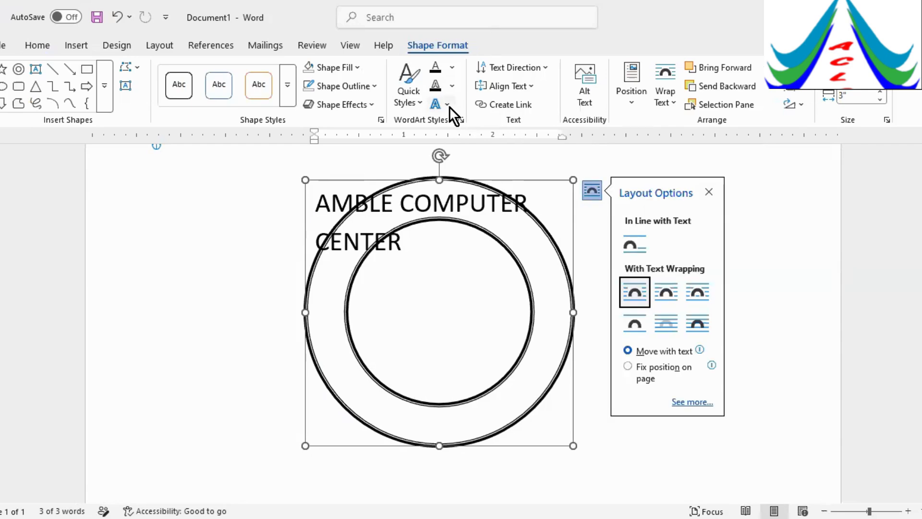
pyautogui.click(448, 105)
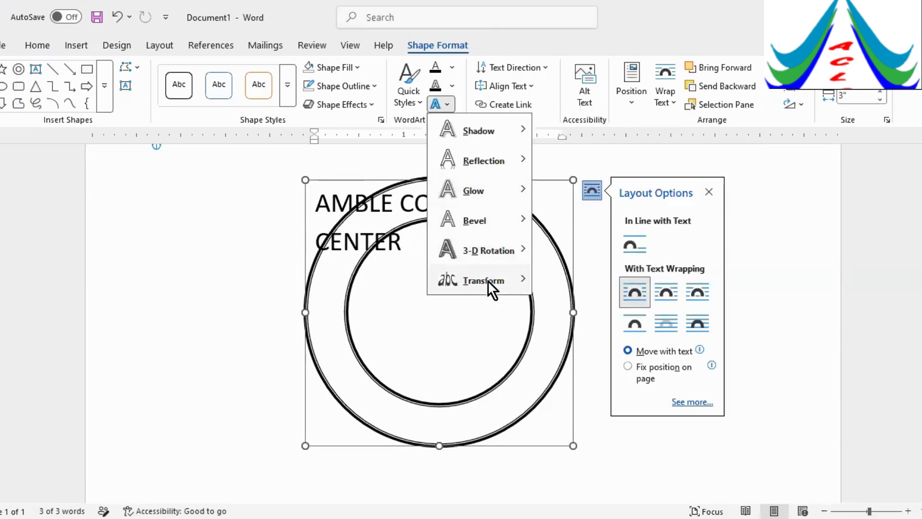
pyautogui.moveTo(487, 280)
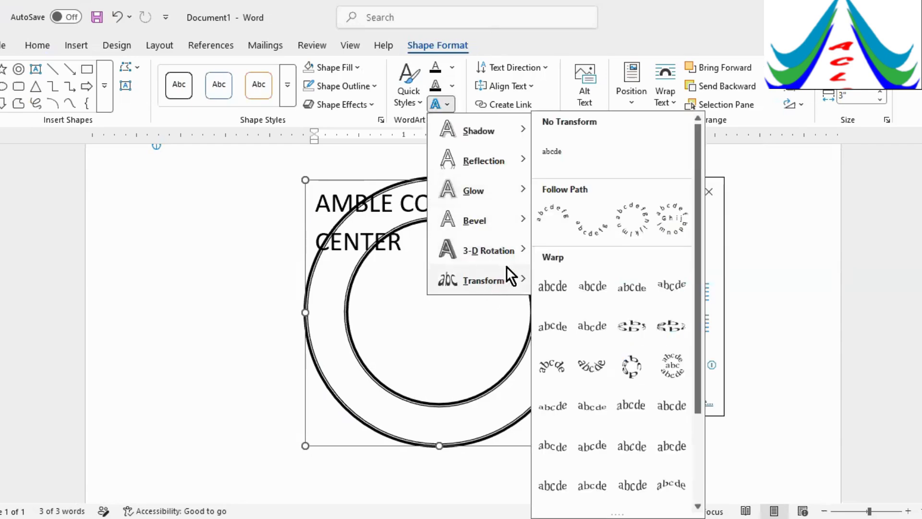
pyautogui.click(550, 215)
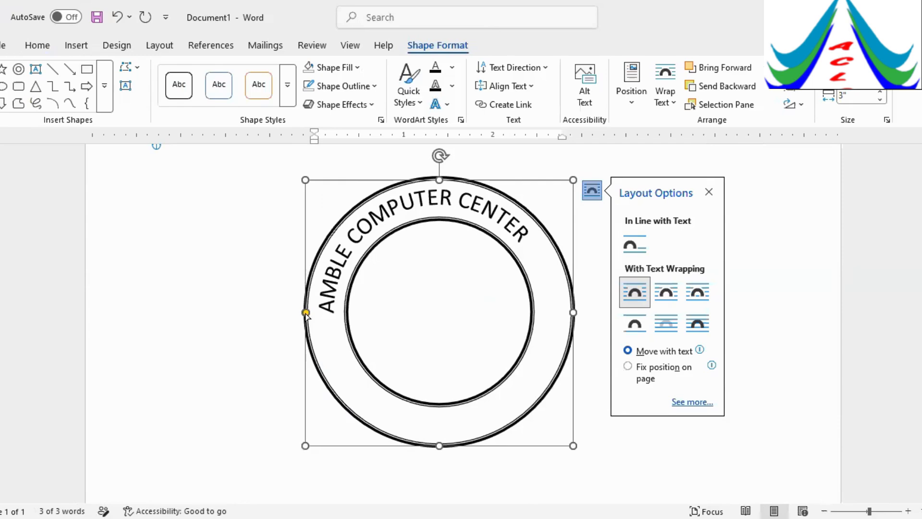
# Step: Adjust the arc's starting point to center the arched text in the ring's upper half, and fine-tune the text box's position
pyautogui.moveTo(306, 313); pyautogui.dragTo(306, 313)
pyautogui.moveTo(306, 313); pyautogui.dragTo(320, 253)
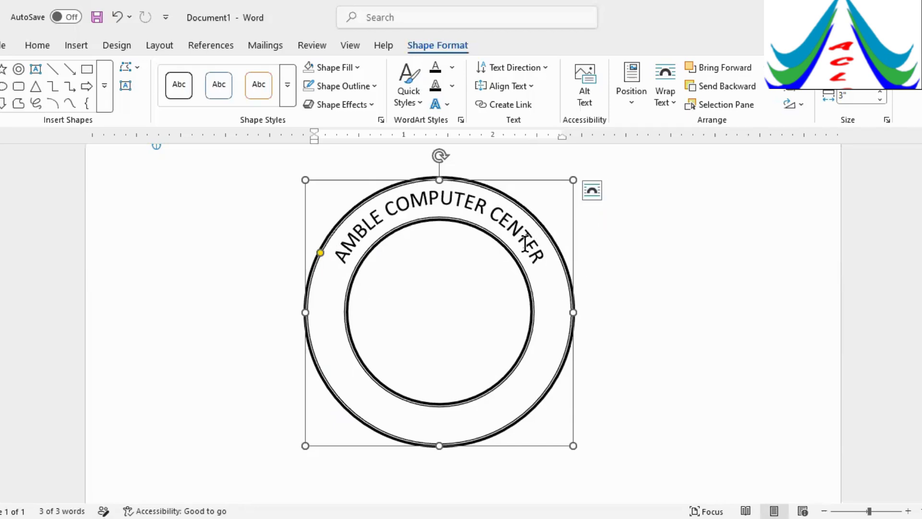
pyautogui.hotkey('ctrl', 'z')
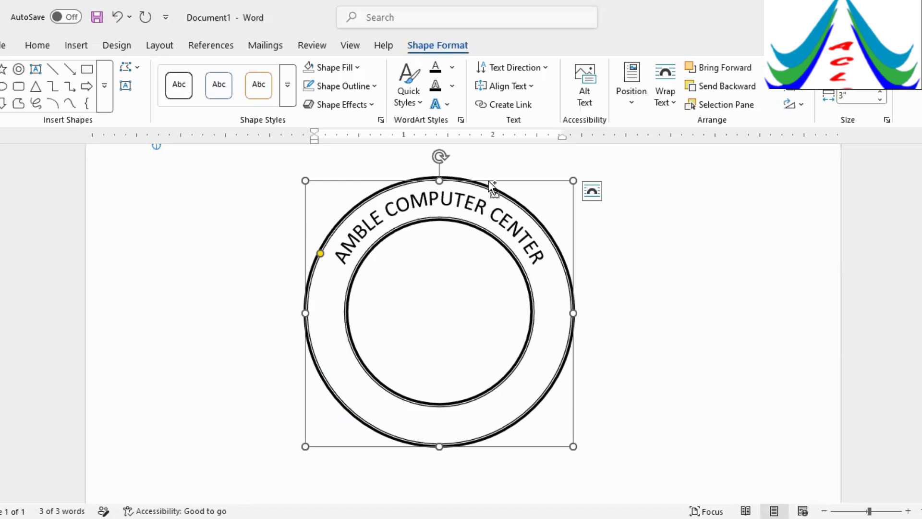
# Step: Duplicate the arched text box straight down over the lower part of the ring
pyautogui.keyDown('ctrl'); pyautogui.moveTo(493, 185); pyautogui.dragTo(489, 315); pyautogui.keyUp('ctrl')
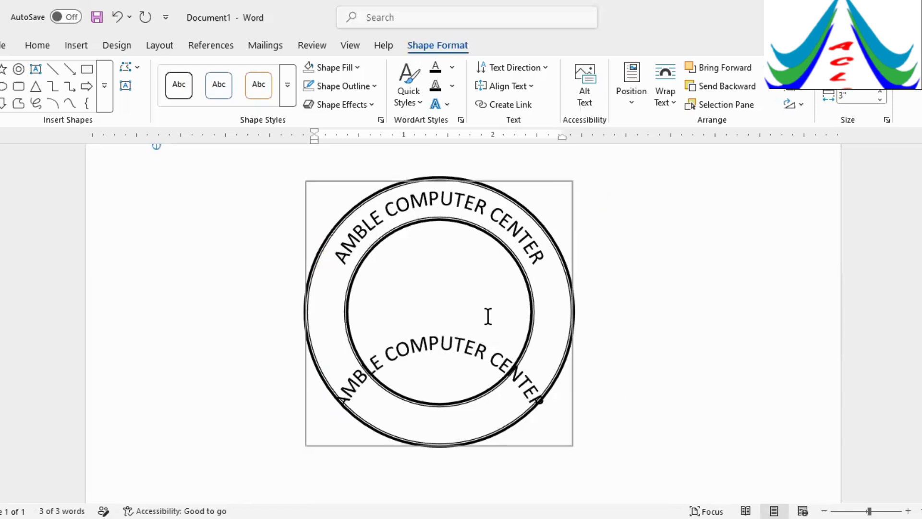
pyautogui.scroll(-3, 488, 317)
pyautogui.scroll(5, 603, 223)
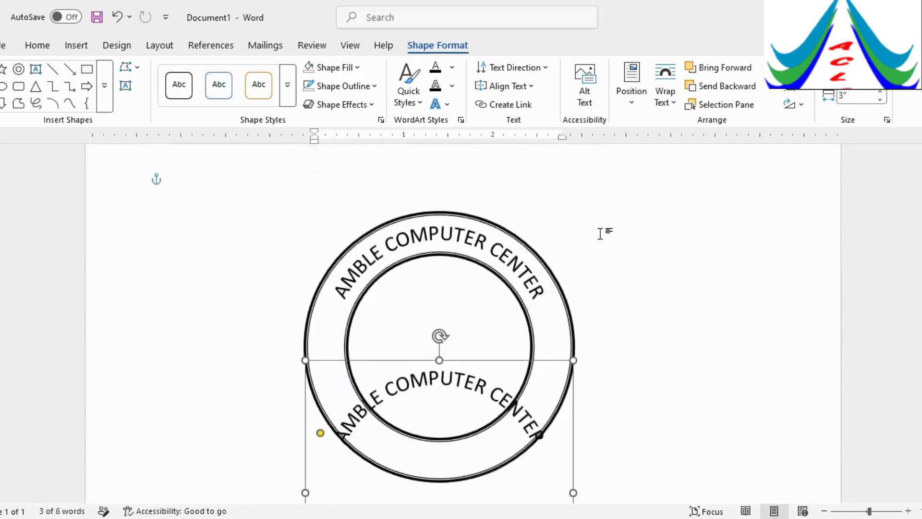
pyautogui.scroll(-3, 553, 265)
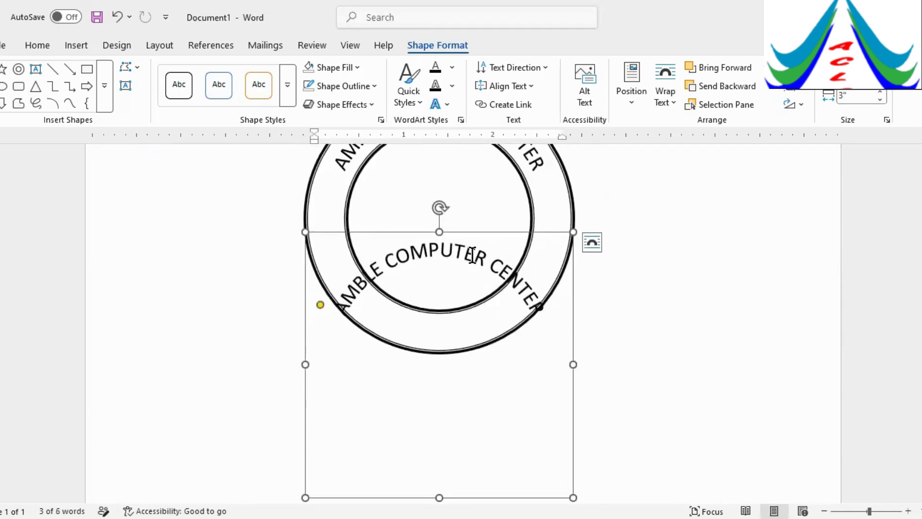
# Step: Apply the Arch: Down transform to the duplicate and move it up so its text follows the ring's lower half
pyautogui.click(444, 114)
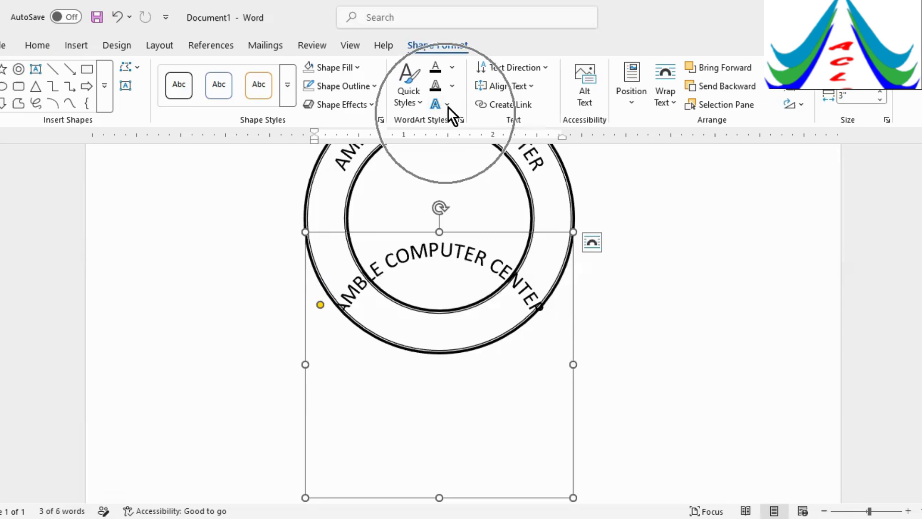
pyautogui.click(448, 105)
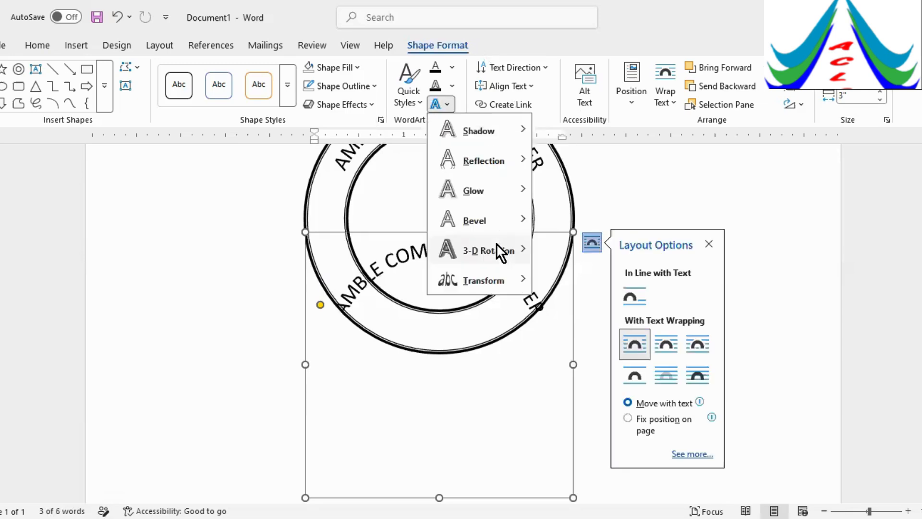
pyautogui.moveTo(487, 280)
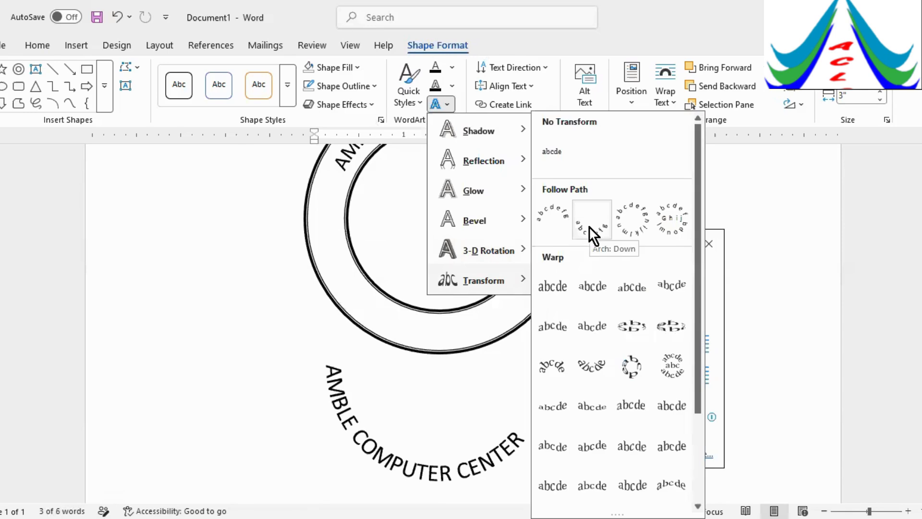
pyautogui.click(589, 226)
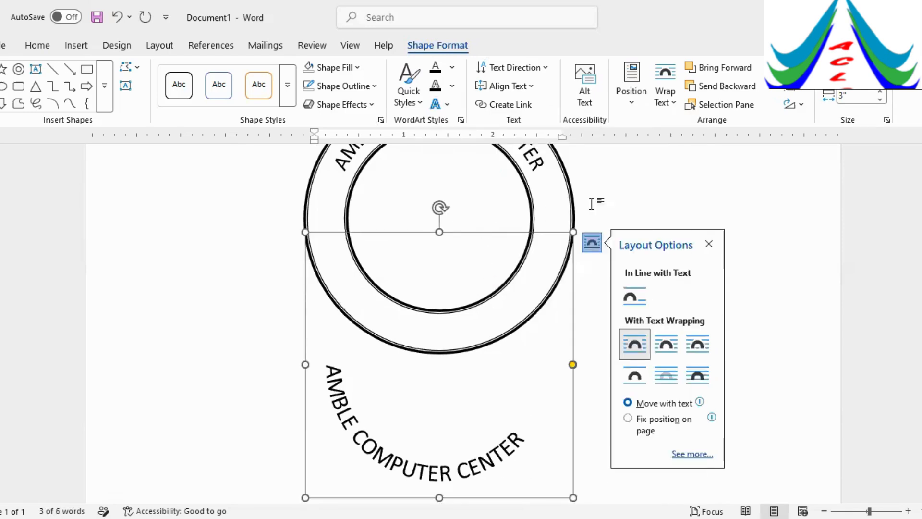
pyautogui.scroll(3, 586, 197)
pyautogui.moveTo(492, 318); pyautogui.dragTo(491, 176)
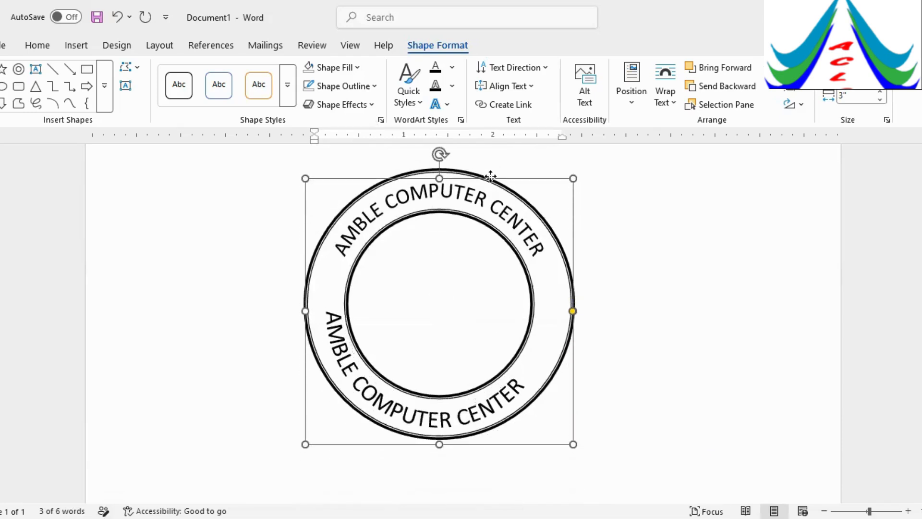
# Step: Replace the duplicate's text with "KYEEMYINDINE TOWNSHIP, YANGON."
pyautogui.click(520, 377)
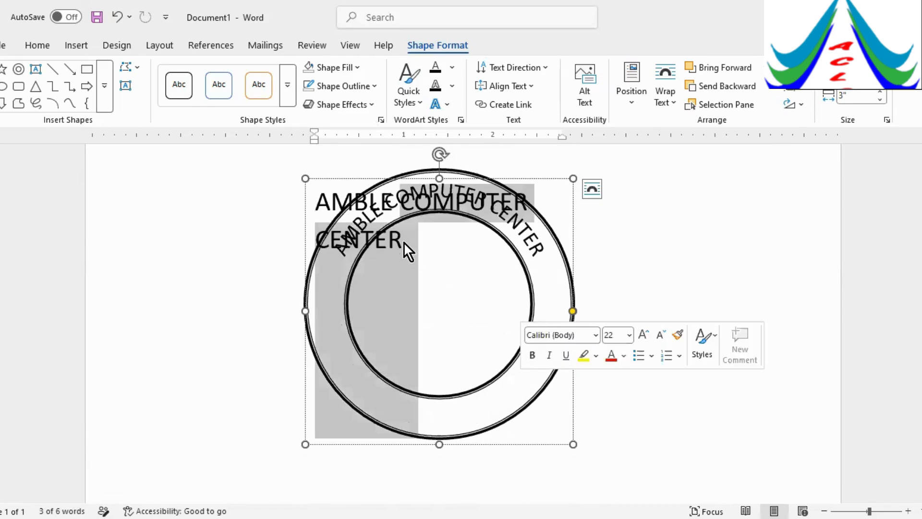
pyautogui.moveTo(403, 241); pyautogui.dragTo(315, 200)
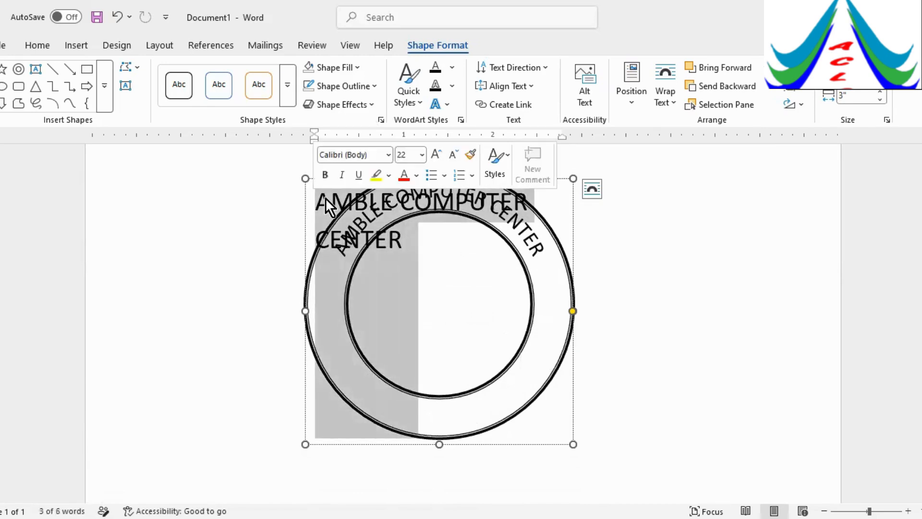
pyautogui.write('K')
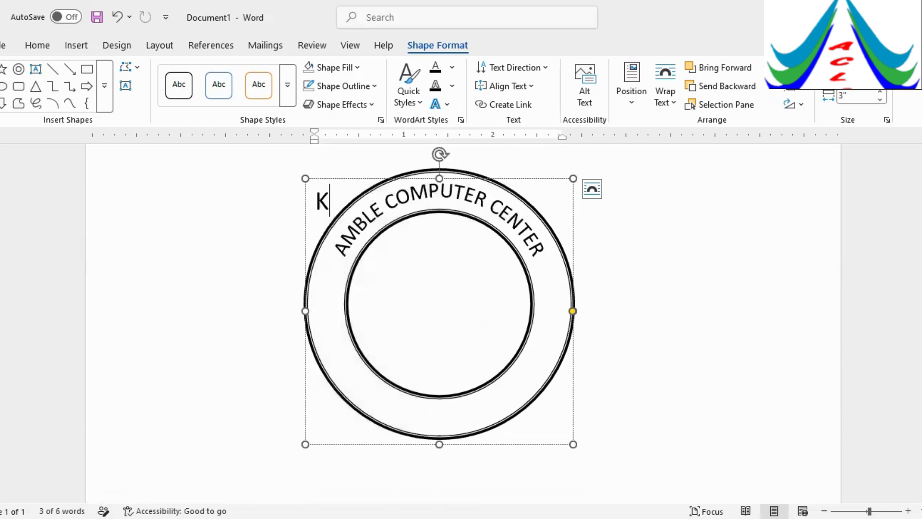
pyautogui.write('YEEMCYINDINE TOW')
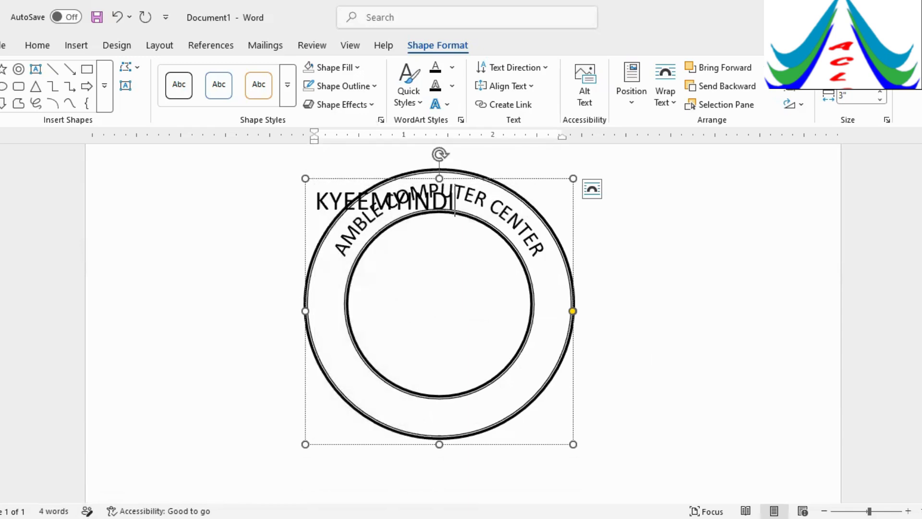
pyautogui.write('NSHIP')
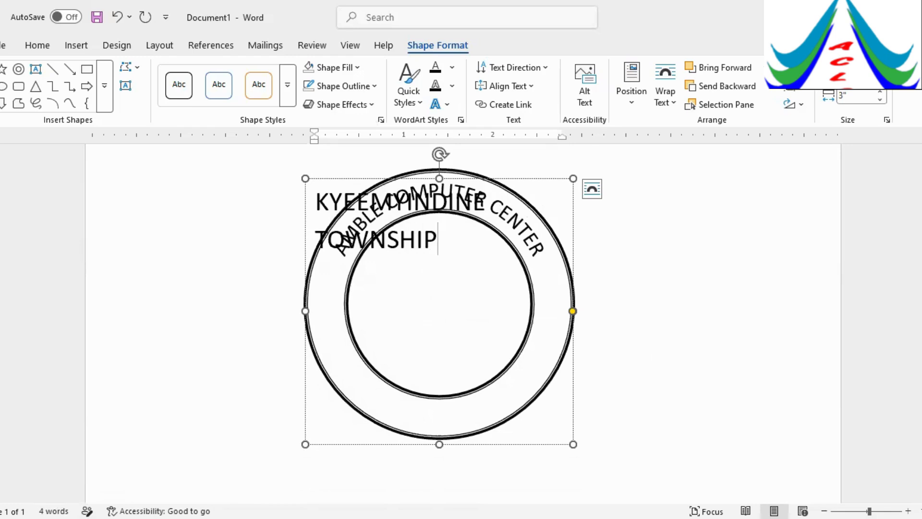
pyautogui.write(', YANGON.')
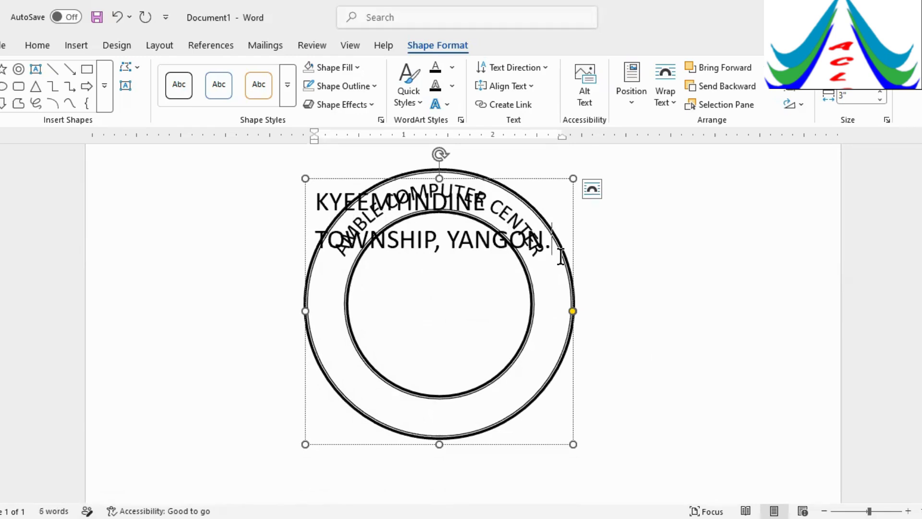
pyautogui.click(547, 175)
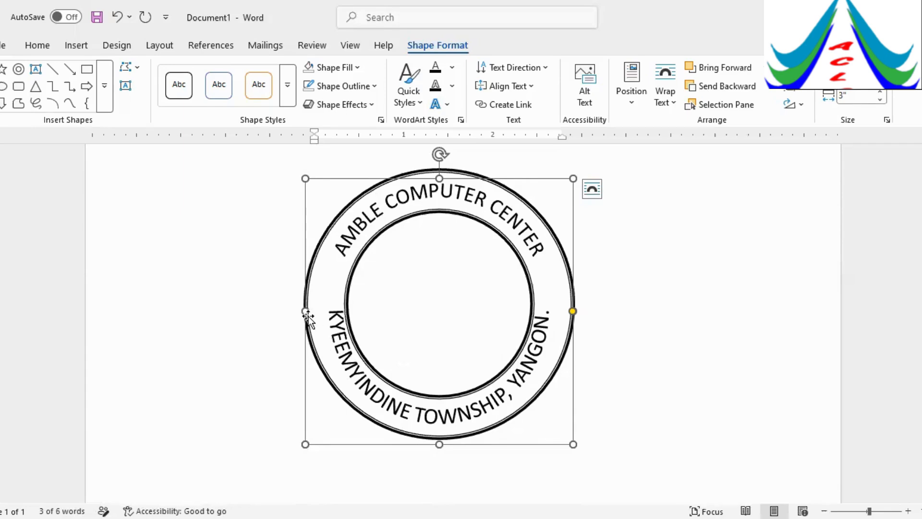
# Step: Resize the lower text box to 3.14" wide with its base level with the ring's, and shift its arc's end slightly downward
pyautogui.moveTo(305, 312); pyautogui.dragTo(299, 318)
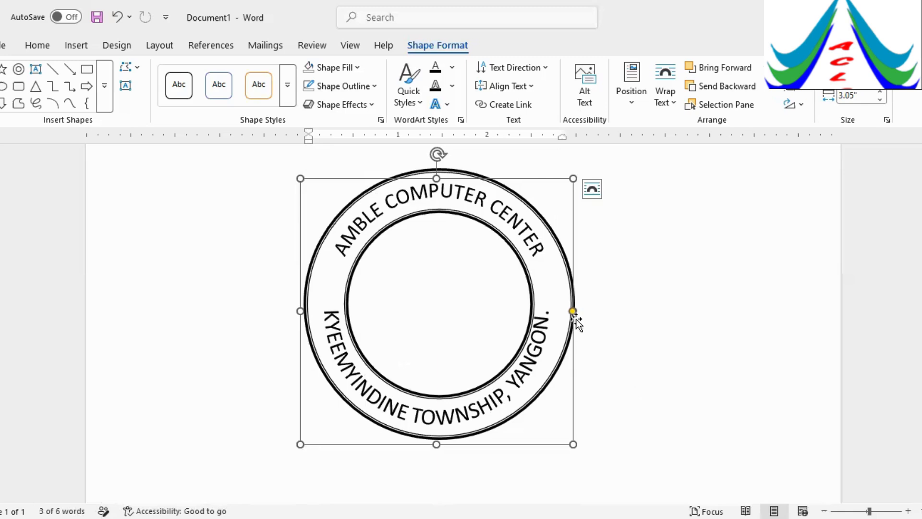
pyautogui.moveTo(572, 442); pyautogui.dragTo(579, 440)
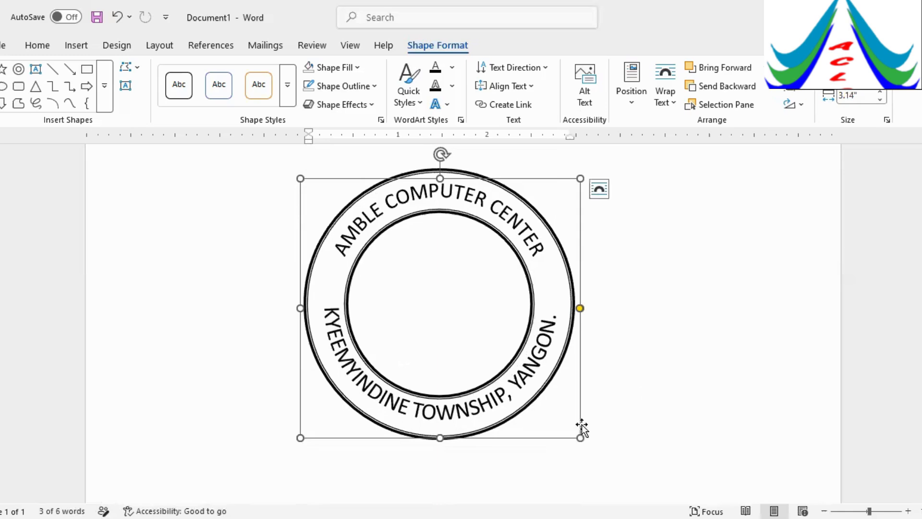
pyautogui.click(579, 309)
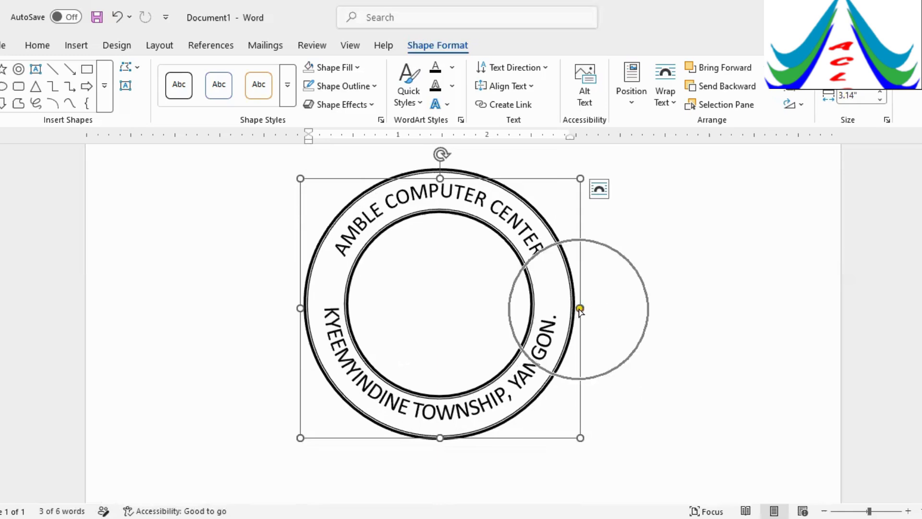
pyautogui.press('ctrl')
pyautogui.moveTo(579, 310); pyautogui.dragTo(580, 309)
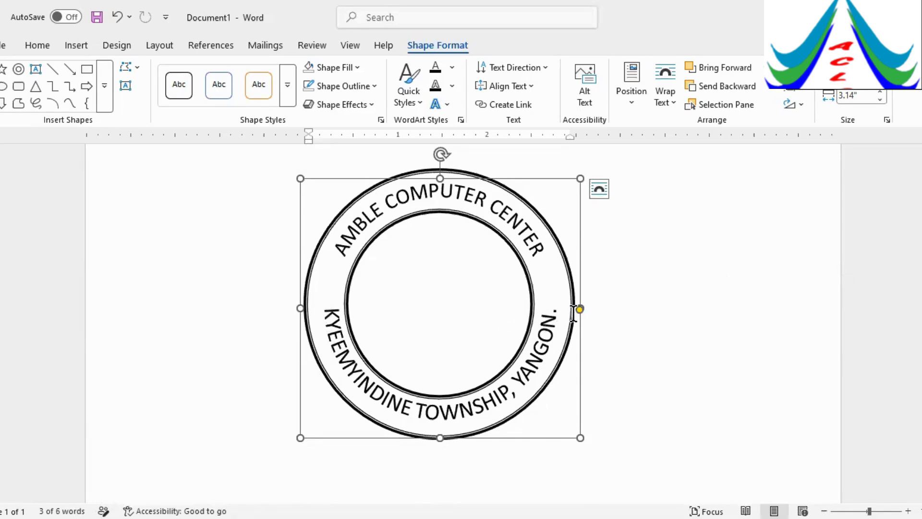
pyautogui.moveTo(579, 311); pyautogui.dragTo(580, 317)
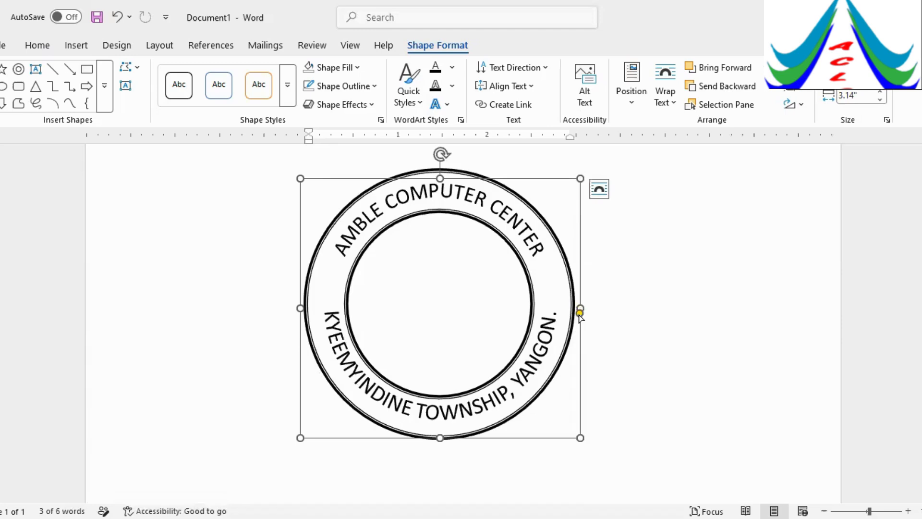
# Step: Rotate the lower text box slightly counterclockwise and nudge it down to balance the text within the ring
pyautogui.click(440, 151)
pyautogui.press('ctrl')
pyautogui.moveTo(439, 151); pyautogui.dragTo(432, 153)
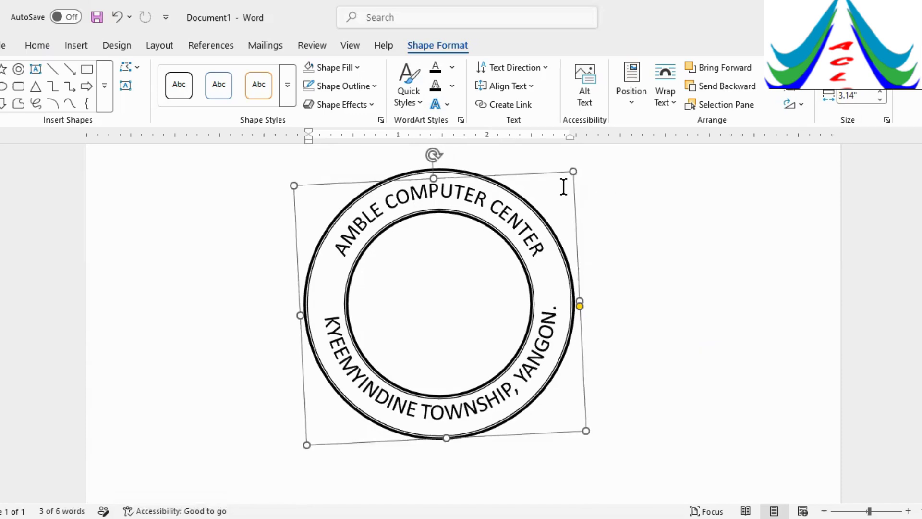
pyautogui.hotkey('ctrl', 'z')
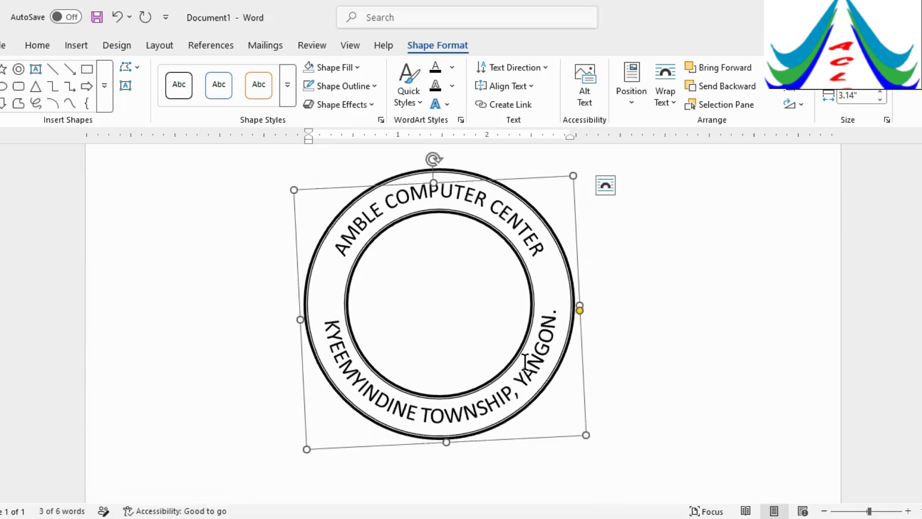
# Step: Draw a five-point star about 0.54" wide in the empty area beside the stamp and fill it black
pyautogui.click(683, 316)
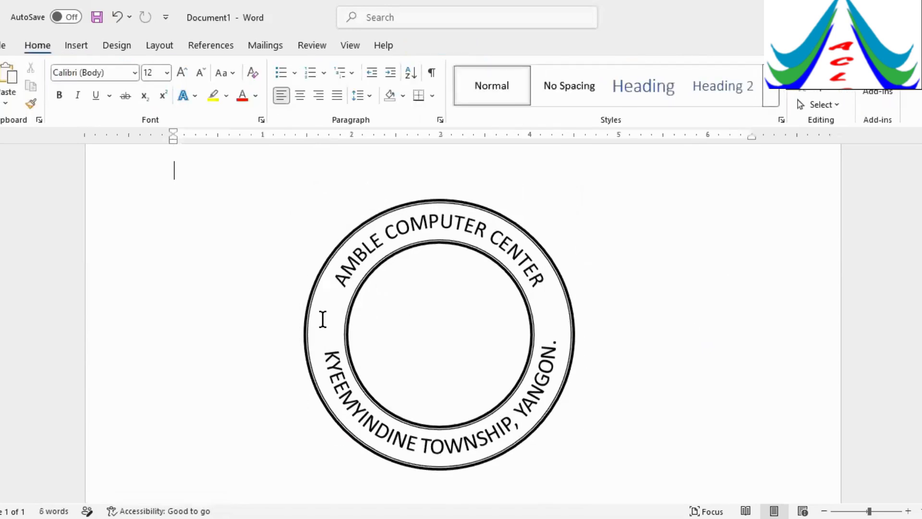
pyautogui.click(322, 318)
pyautogui.click(72, 44)
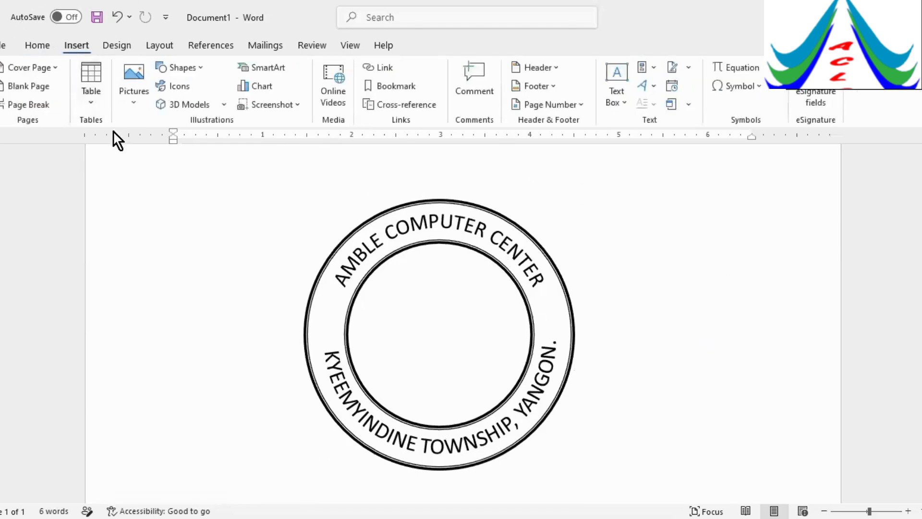
pyautogui.click(134, 96)
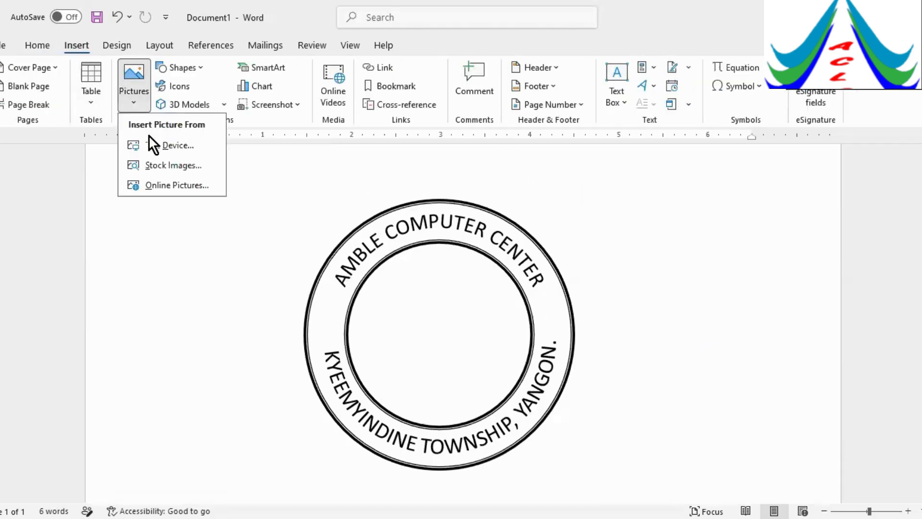
pyautogui.click(192, 65)
pyautogui.scroll(-3, 231, 364)
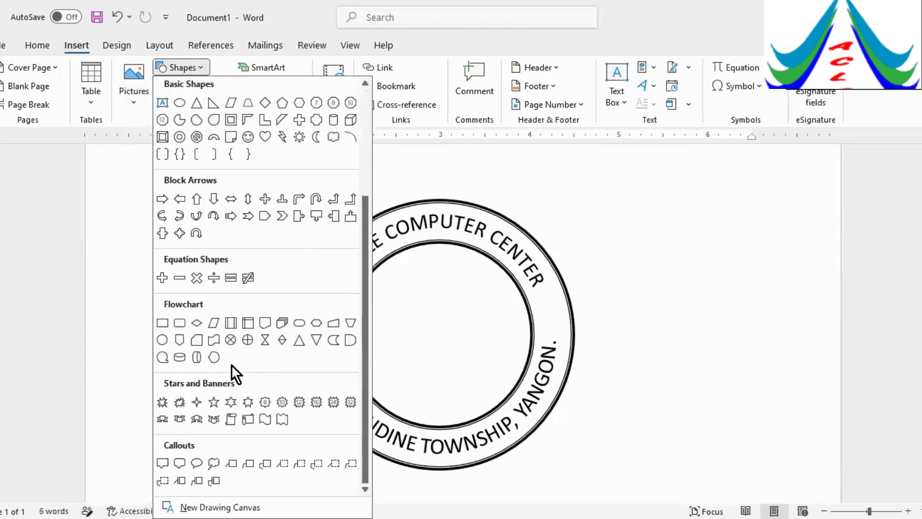
pyautogui.click(214, 402)
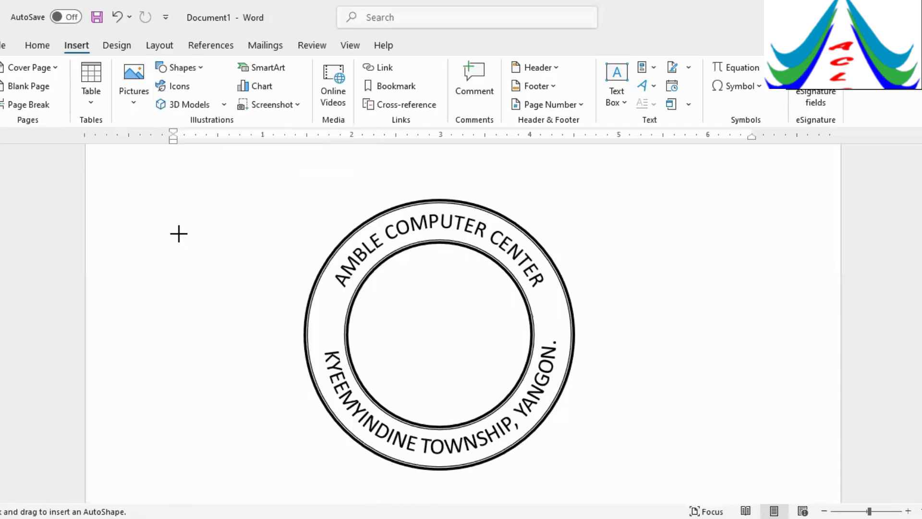
pyautogui.moveTo(168, 227); pyautogui.dragTo(203, 274)
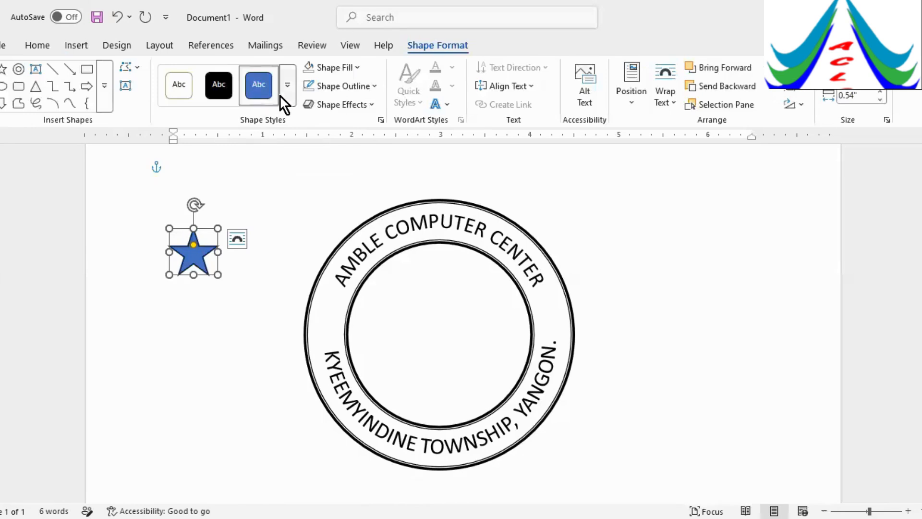
pyautogui.click(357, 65)
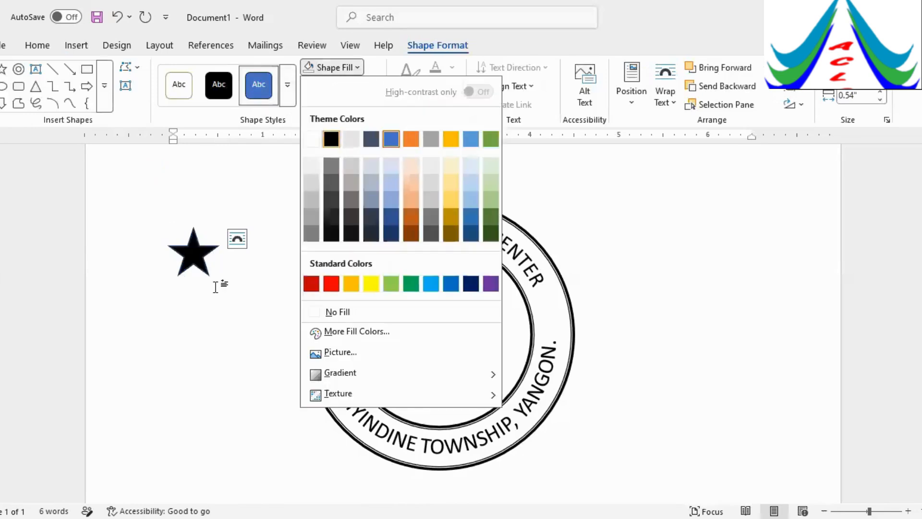
pyautogui.click(330, 138)
# Step: Fit the star at 0.35" wide into the ring's left gap between the two texts and duplicate it in the right gap
pyautogui.moveTo(205, 263); pyautogui.dragTo(325, 318)
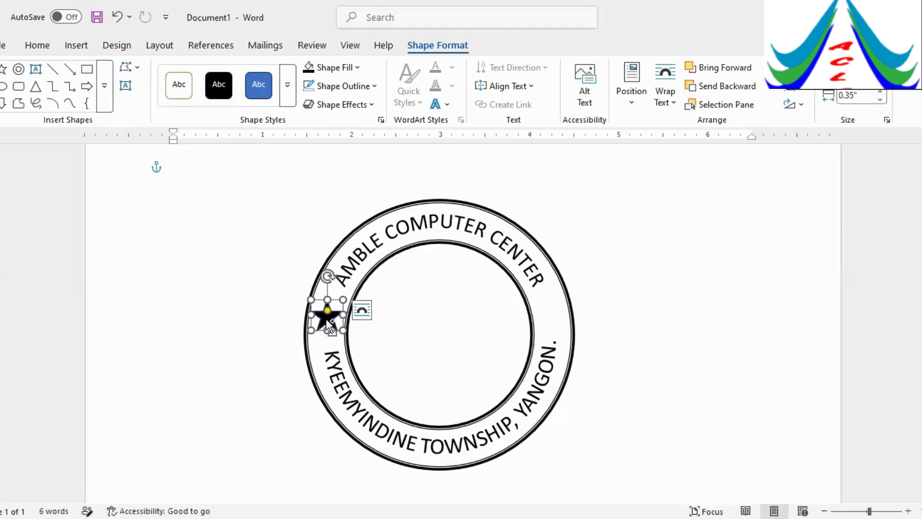
pyautogui.keyDown('ctrl'); pyautogui.moveTo(329, 323); pyautogui.dragTo(535, 316); pyautogui.keyUp('ctrl')
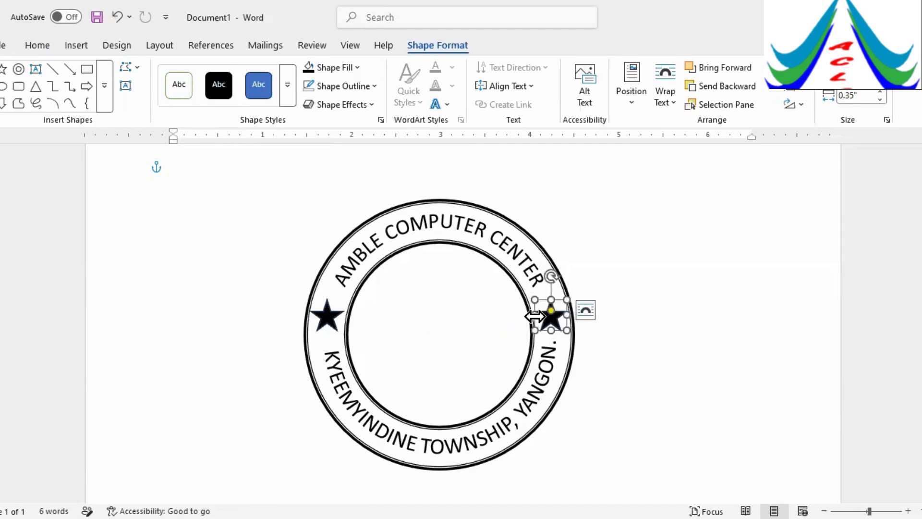
pyautogui.click(681, 296)
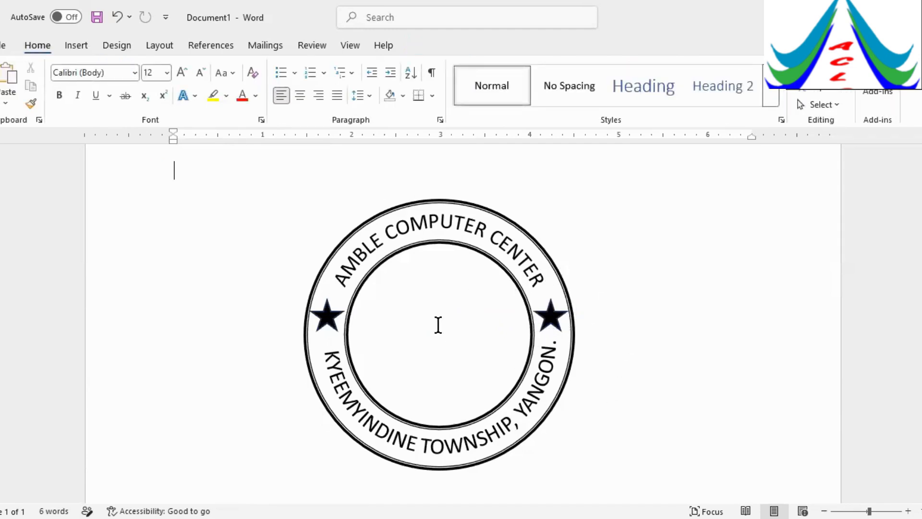
# Step: Insert the "caling card" picture from this device's Pictures folder into the document
pyautogui.click(430, 326)
pyautogui.click(432, 334)
pyautogui.click(77, 47)
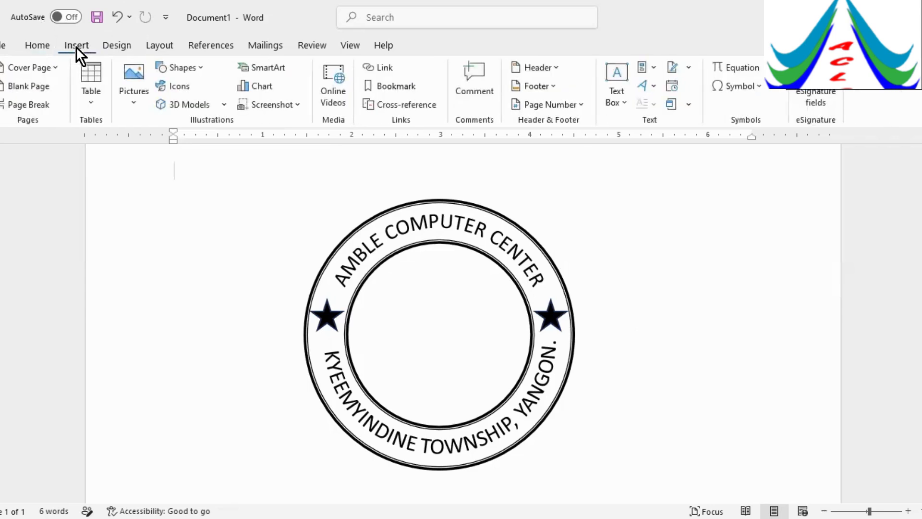
pyautogui.click(135, 104)
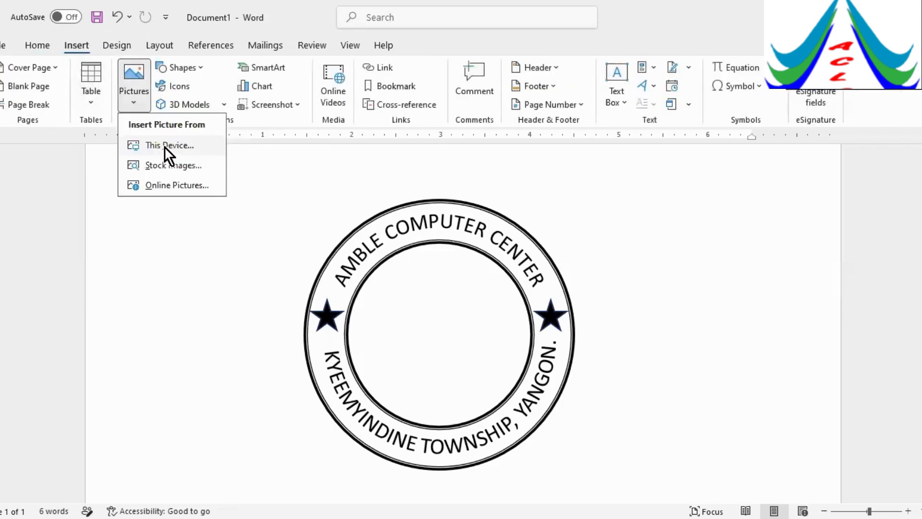
pyautogui.click(164, 145)
pyautogui.click(379, 258)
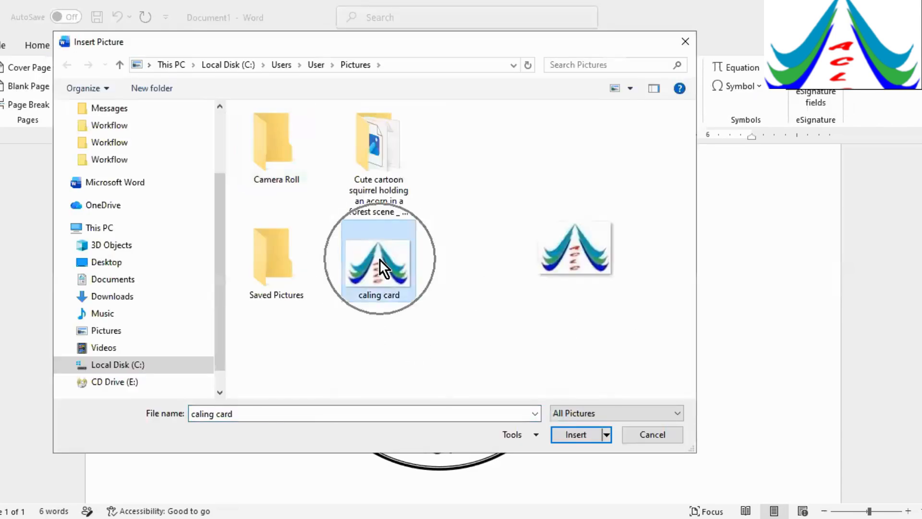
pyautogui.click(573, 434)
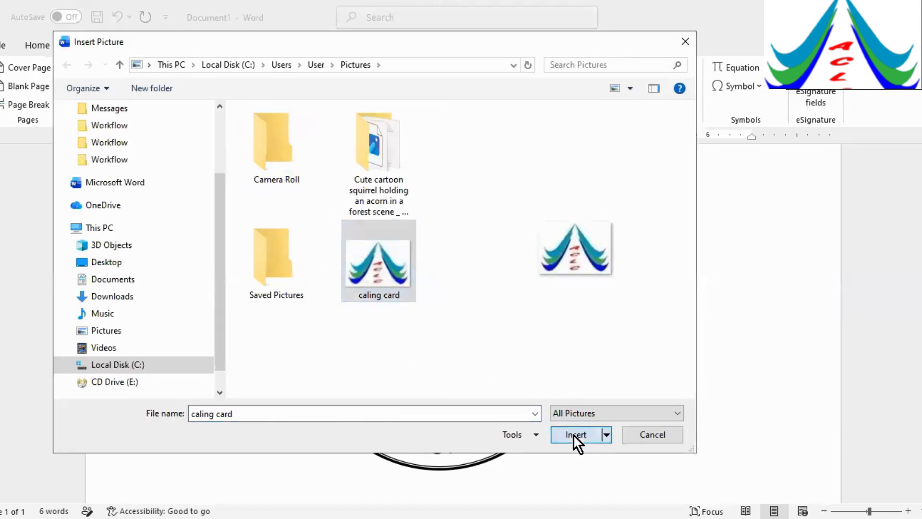
# Step: Set the logo picture's text wrapping to In Front of Text and move it inside the stamp's inner circle
pyautogui.click(199, 175)
pyautogui.click(212, 201)
pyautogui.click(200, 178)
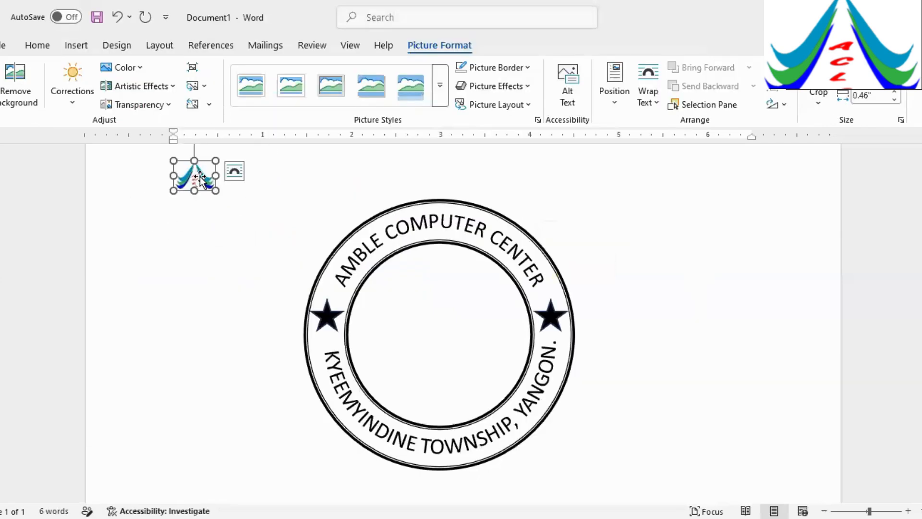
pyautogui.click(232, 169)
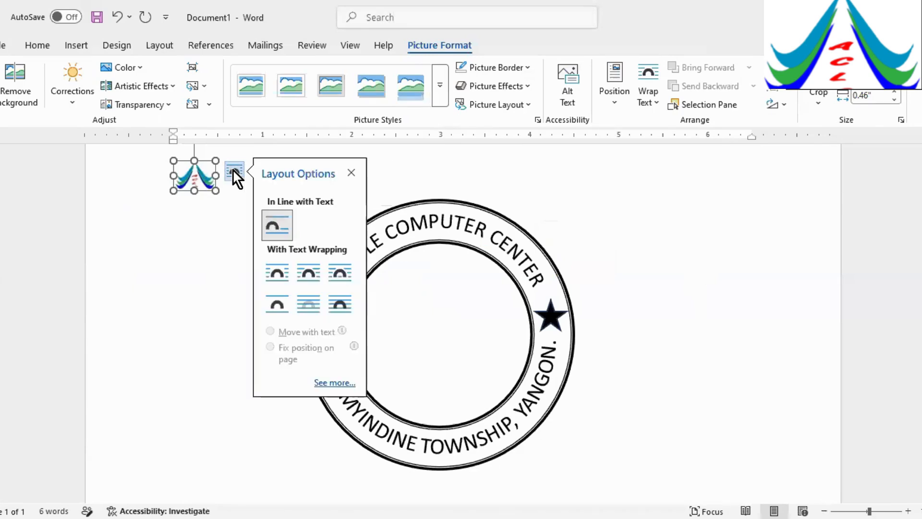
pyautogui.click(337, 306)
pyautogui.moveTo(197, 178); pyautogui.dragTo(399, 300)
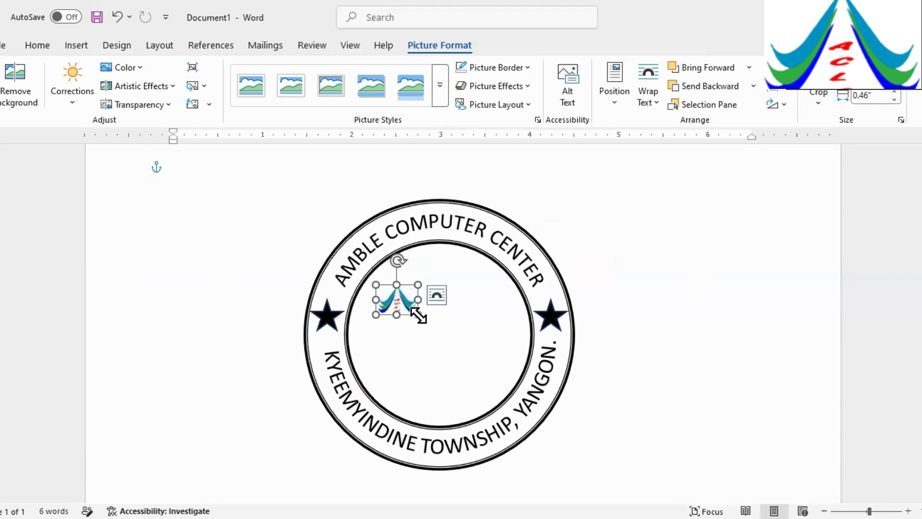
# Step: Enlarge the logo picture to 1.51" wide so it fills the middle of the inner circle
pyautogui.moveTo(418, 315); pyautogui.dragTo(472, 377)
pyautogui.moveTo(372, 282)
pyautogui.mouseDown()
pyautogui.moveTo(363, 277)
pyautogui.moveTo(373, 282)
pyautogui.mouseUp()
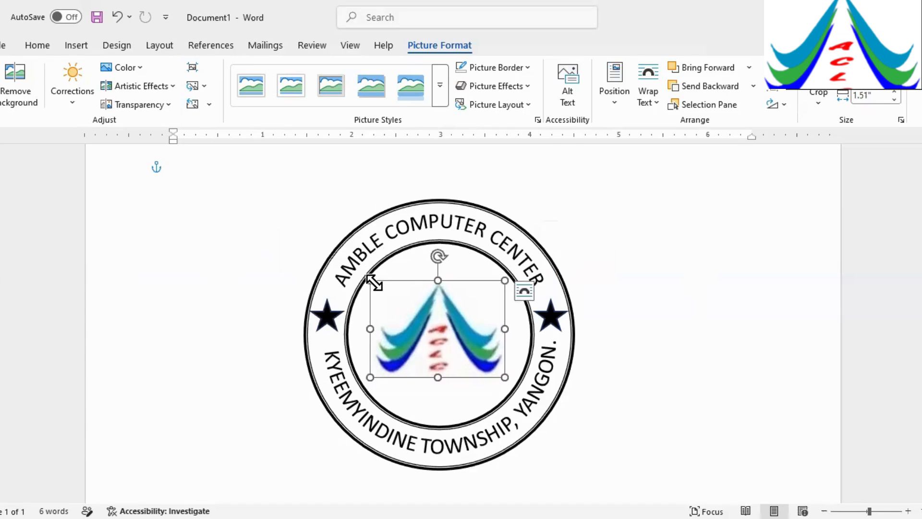
pyautogui.click(646, 344)
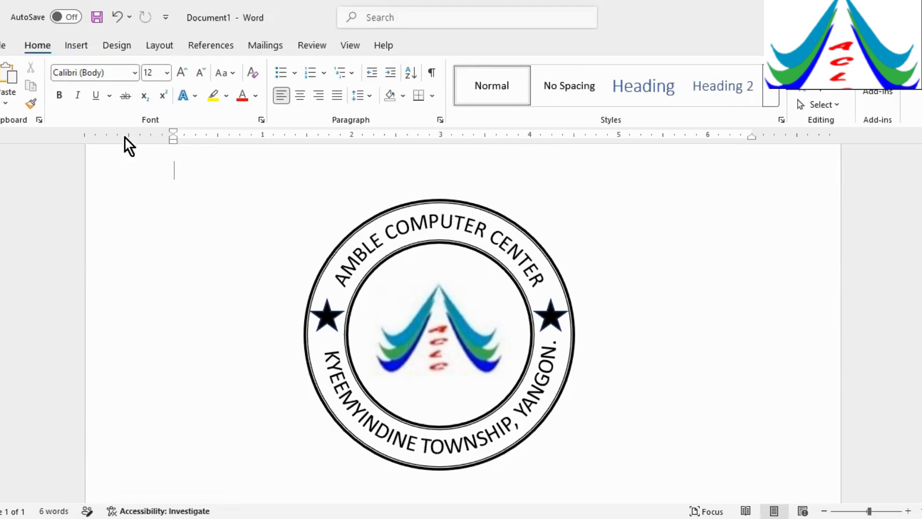
# Step: Select all of the stamp's objects, including rings, texts, stars and logo, and group them into one object
pyautogui.click(40, 45)
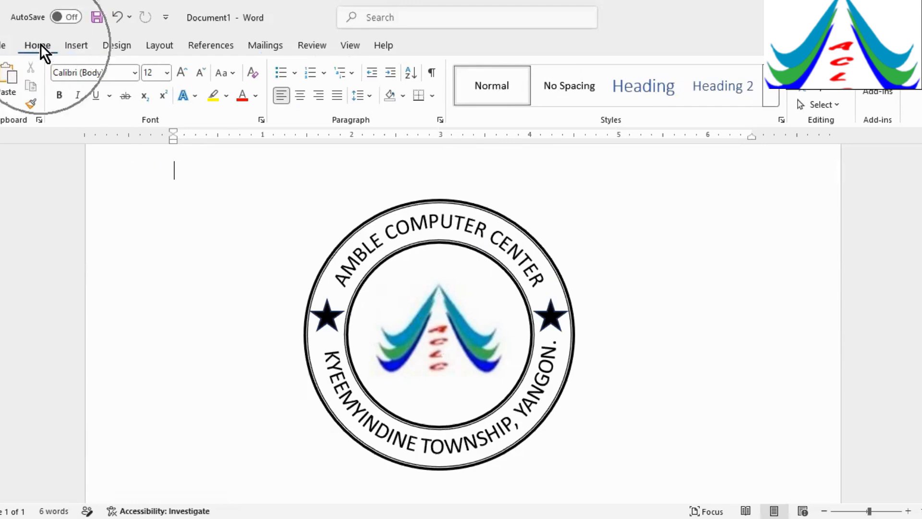
pyautogui.click(836, 107)
pyautogui.press('ctrl')
pyautogui.press('ctrl')
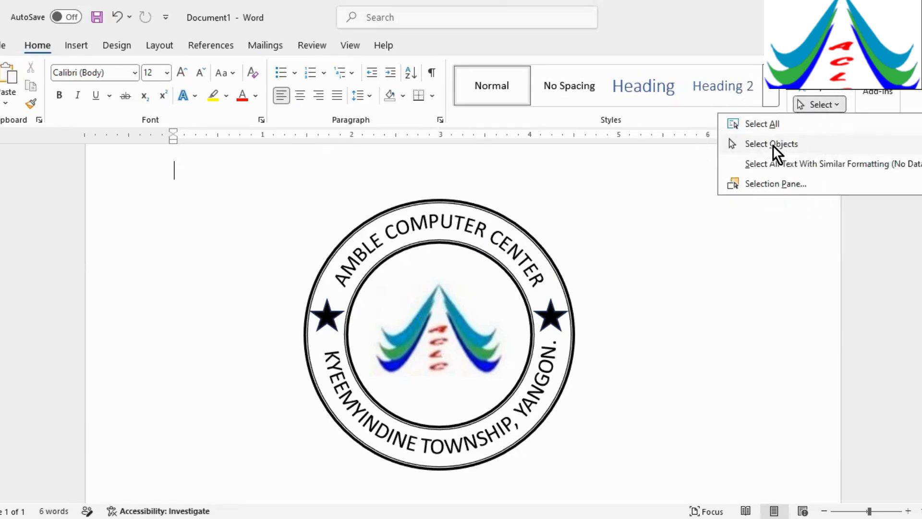
pyautogui.click(773, 145)
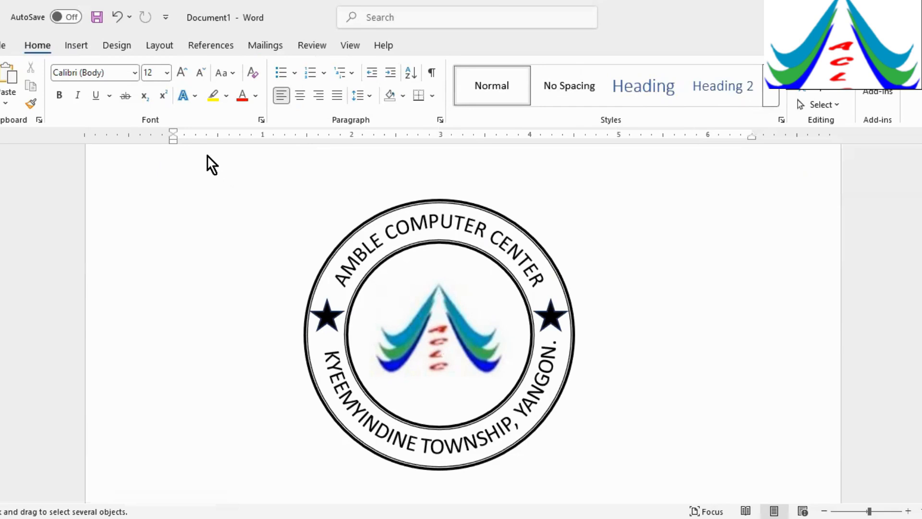
pyautogui.moveTo(198, 152); pyautogui.dragTo(671, 504)
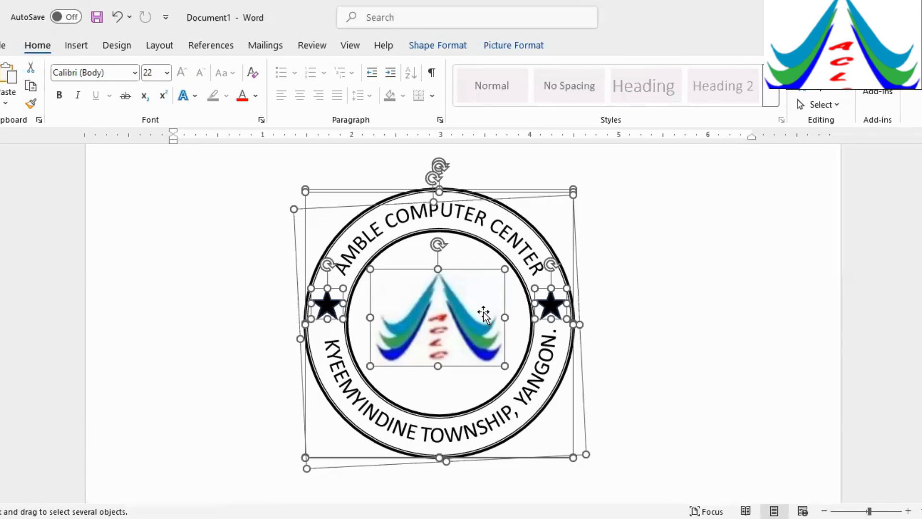
pyautogui.rightClick(527, 189)
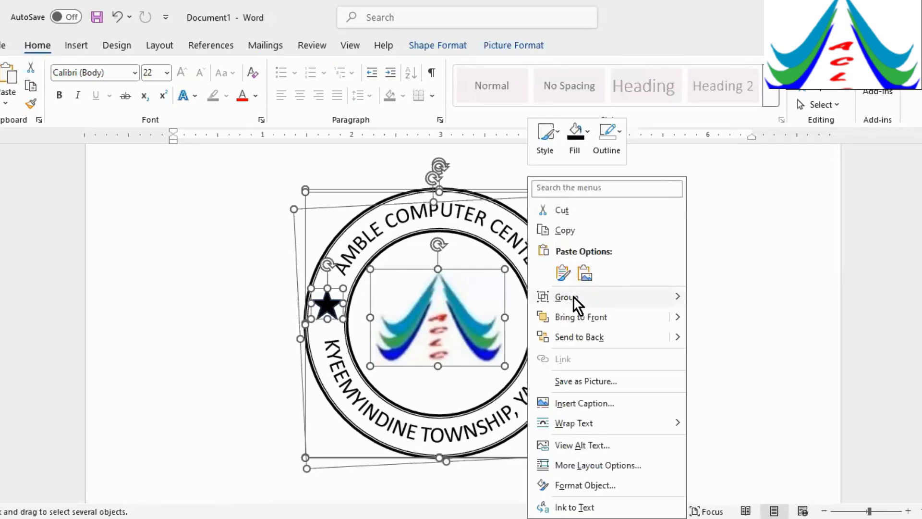
pyautogui.moveTo(573, 297)
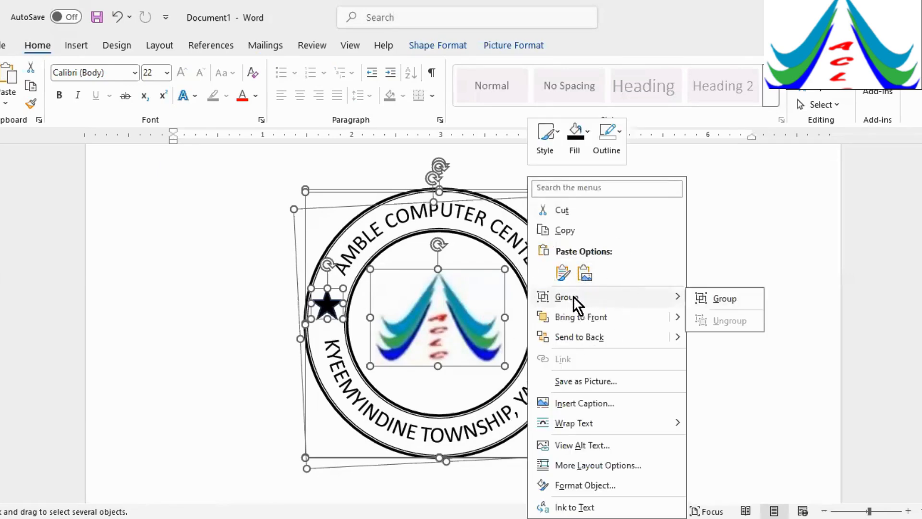
pyautogui.click(719, 298)
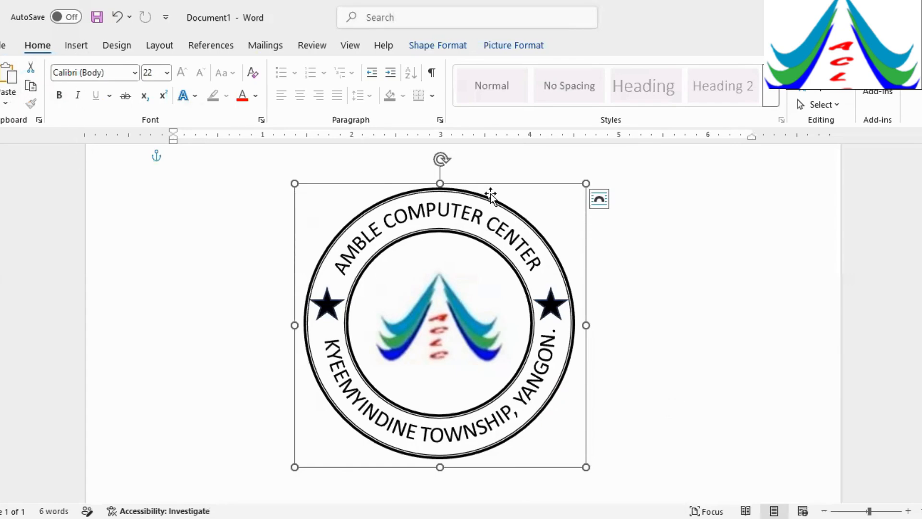
# Step: Paste a copy of the grouped stamp as a picture and shrink it to about 1.5" wide
pyautogui.click(29, 89)
pyautogui.click(7, 105)
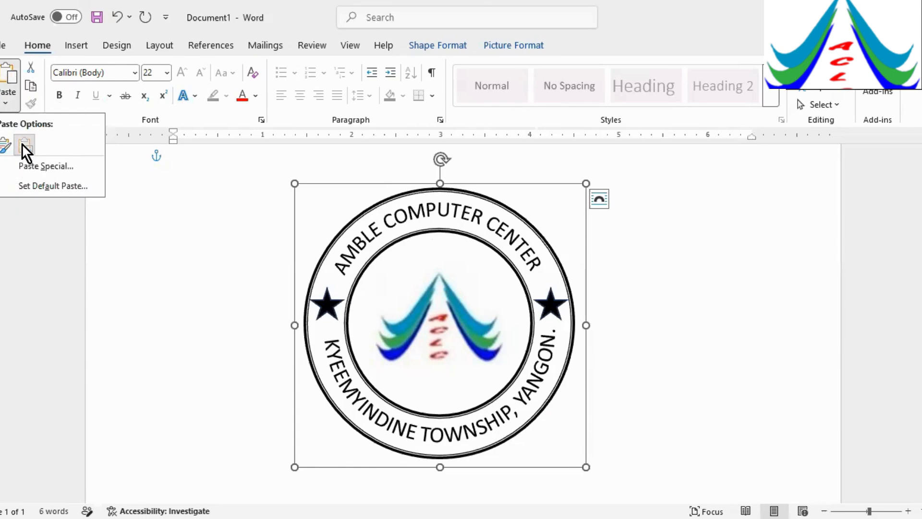
pyautogui.click(24, 144)
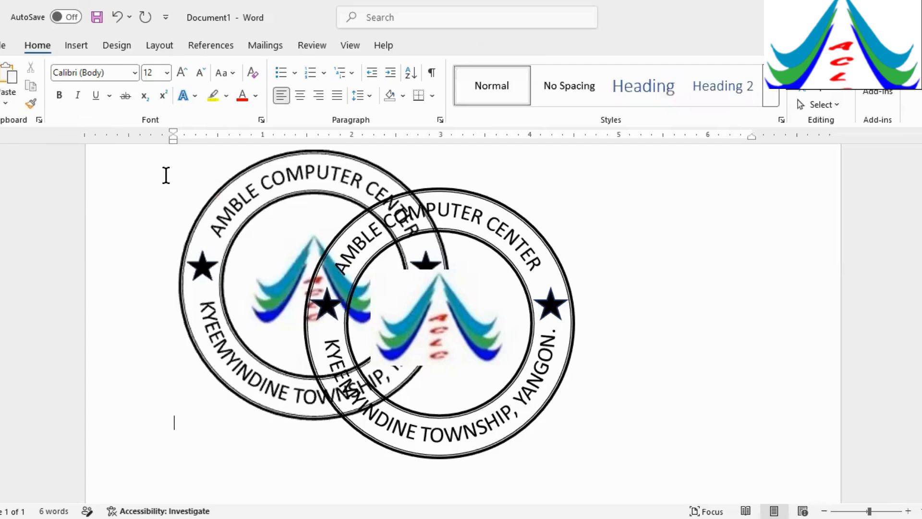
pyautogui.moveTo(357, 157); pyautogui.dragTo(312, 185)
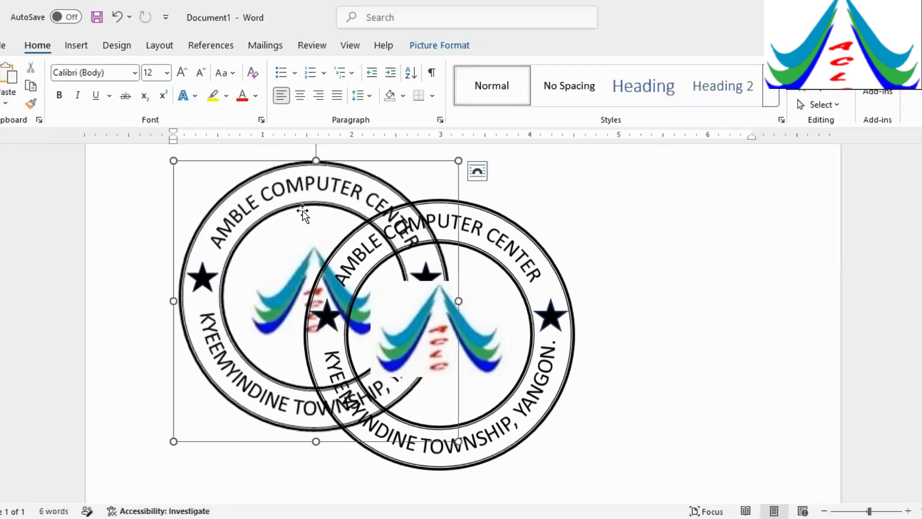
pyautogui.moveTo(460, 440); pyautogui.dragTo(306, 290)
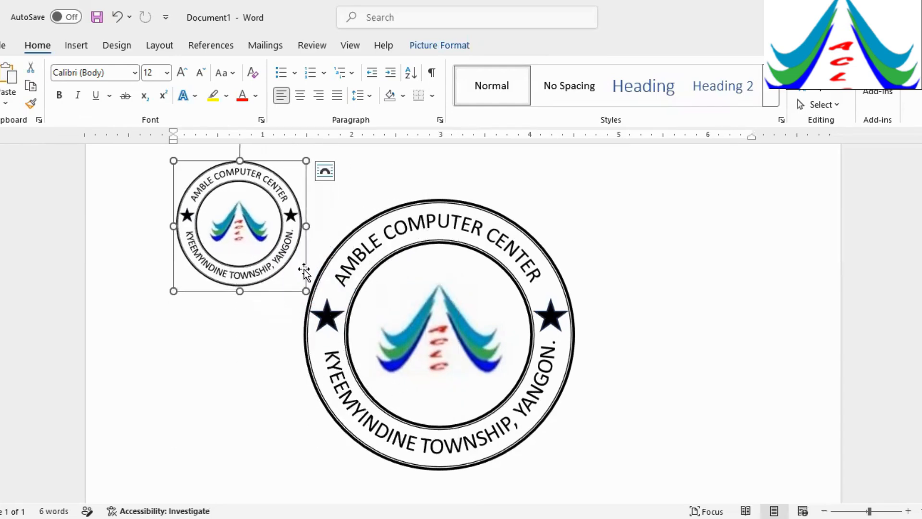
# Step: Set the pasted stamp picture's wrapping to In Front of Text and move it below the original stamp
pyautogui.click(325, 172)
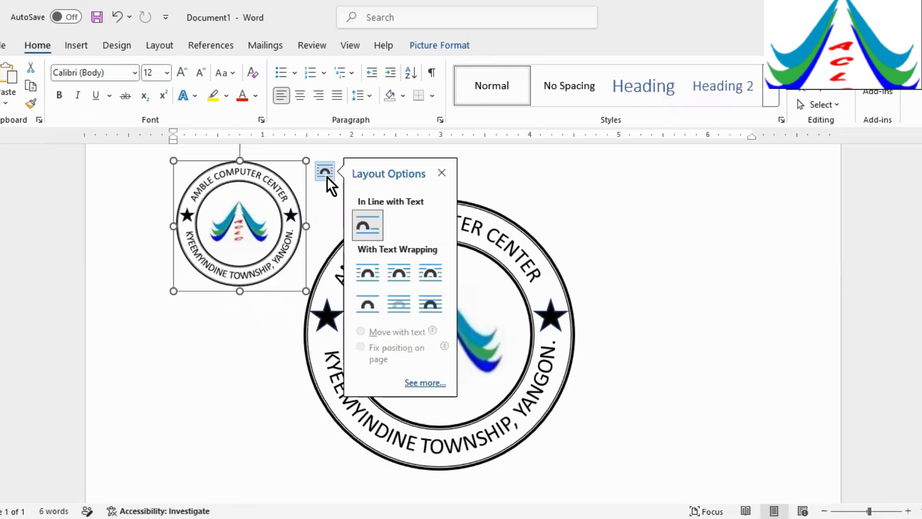
pyautogui.click(429, 307)
pyautogui.moveTo(246, 226); pyautogui.dragTo(672, 321)
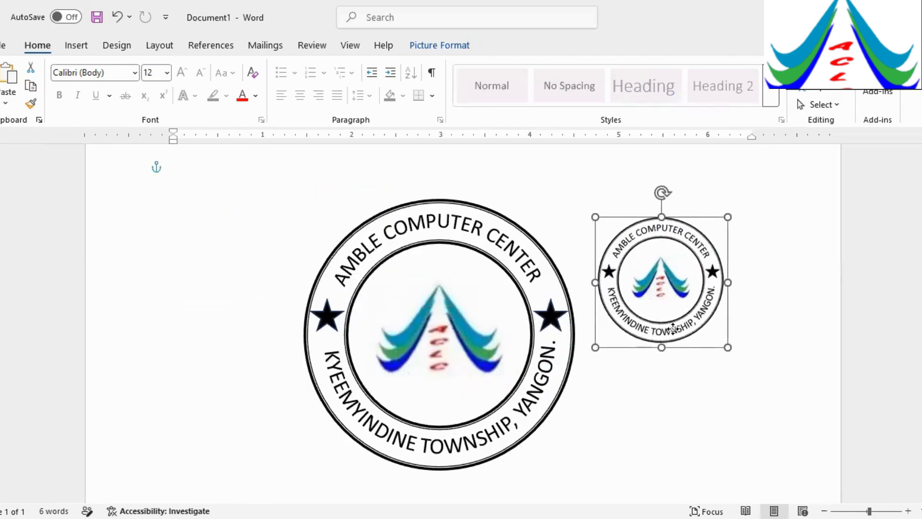
pyautogui.scroll(-5, 516, 349)
pyautogui.scroll(1, 584, 264)
pyautogui.moveTo(646, 151); pyautogui.dragTo(389, 366)
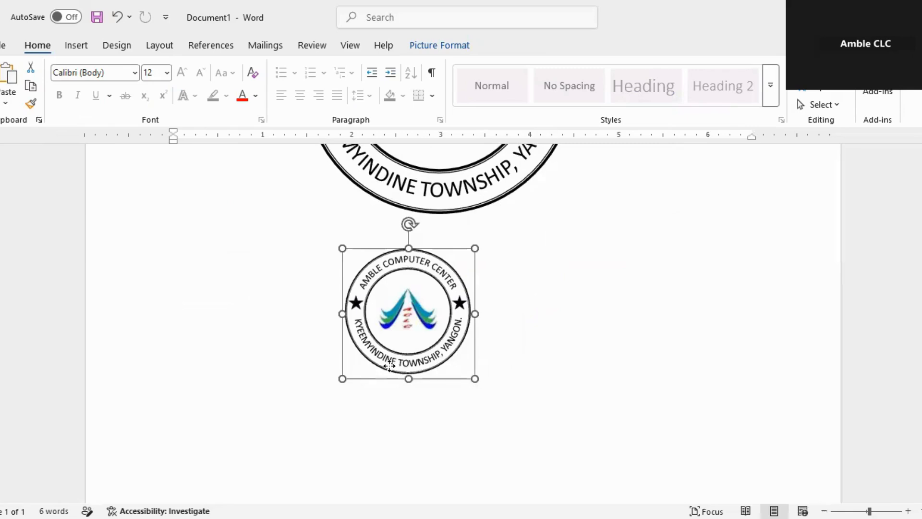
# Step: Enlarge the stamp picture below the original to about 2.5" wide, keeping its proportions
pyautogui.moveTo(473, 378); pyautogui.dragTo(566, 469)
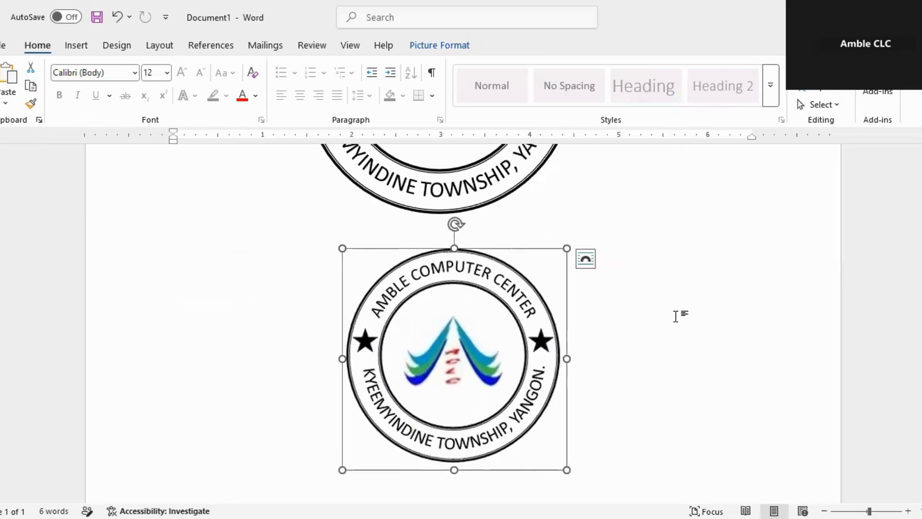
pyautogui.scroll(1, 644, 304)
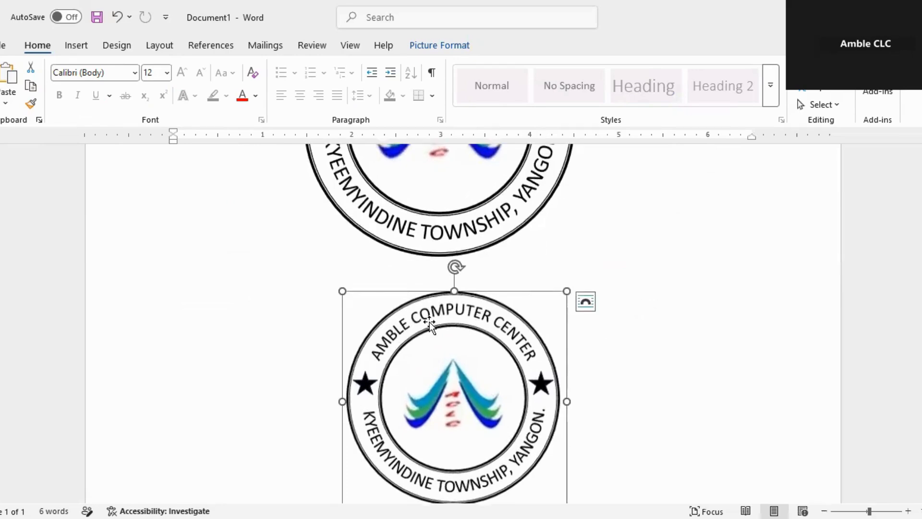
pyautogui.scroll(-1, 564, 390)
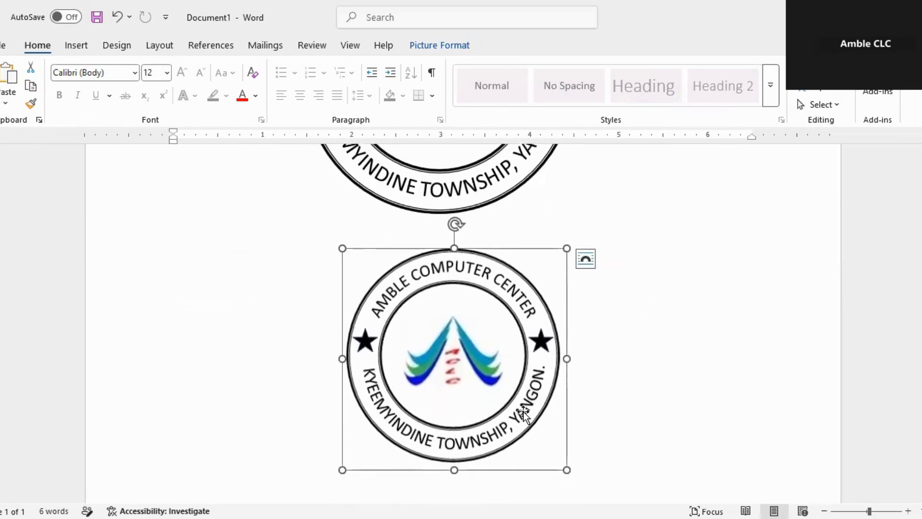